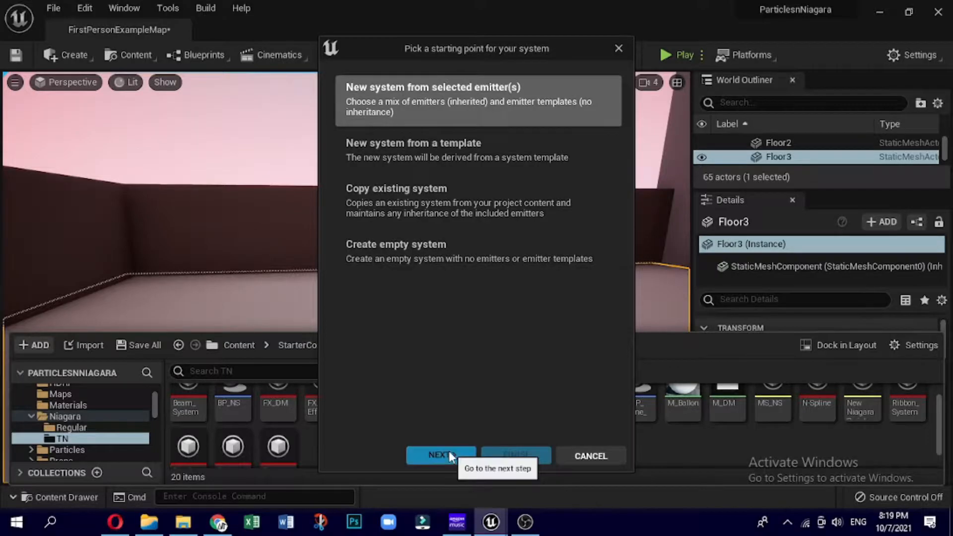
Step: Create a Niagara system from the Fountain emitter template and name it FX_Shapes
left_click(469, 312)
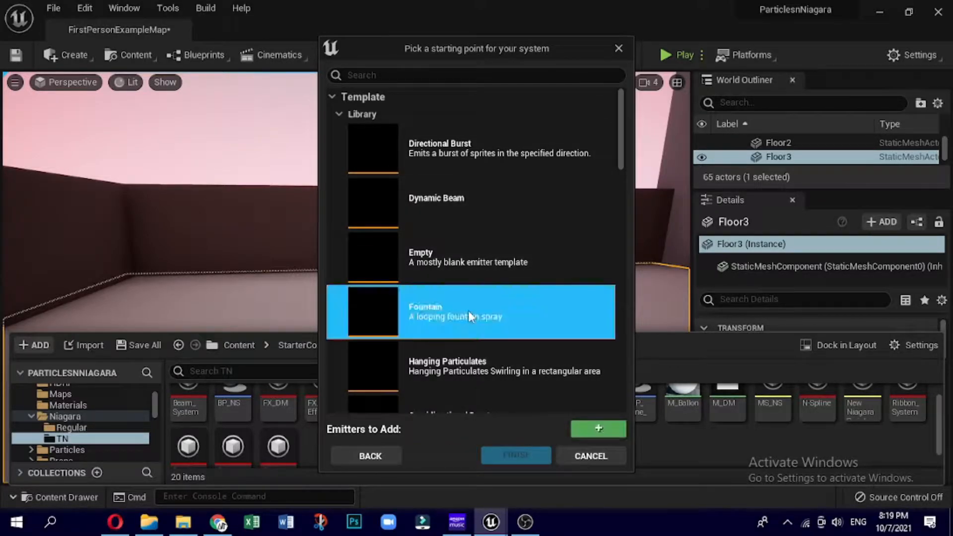
left_click(583, 428)
left_click(506, 455)
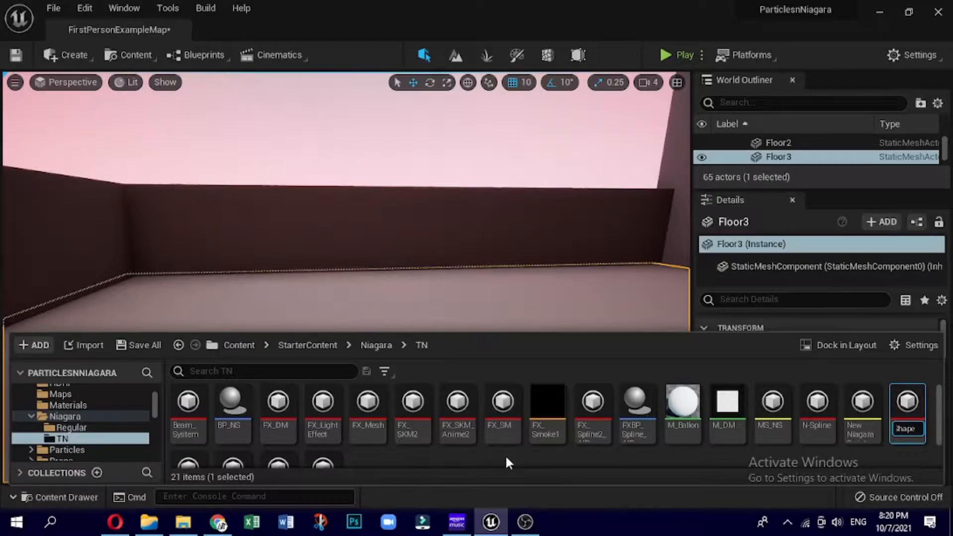
type("FX_Shapes")
key("Return")
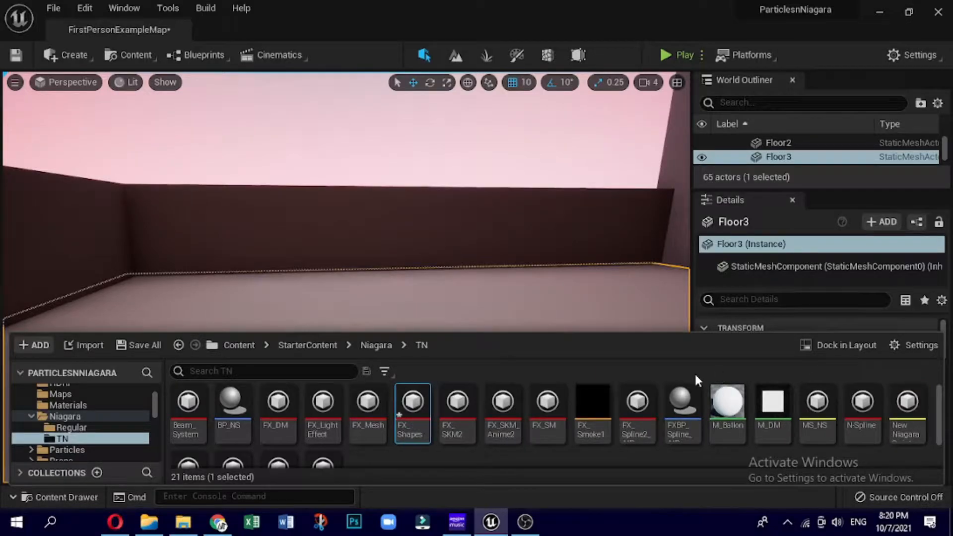
Step: Open the FX_Shapes system, dock its editor beside the level map, and widen the preview area
double_click(410, 407)
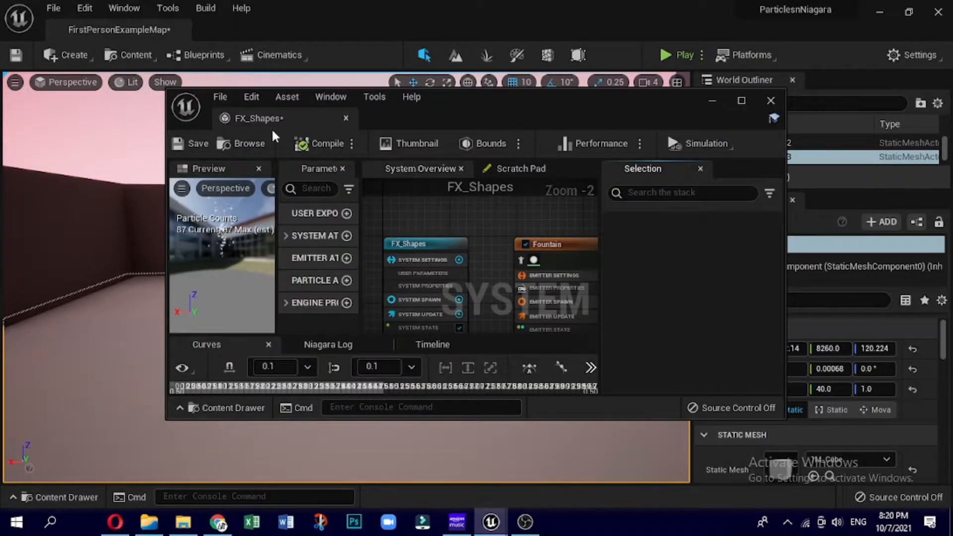
left_click_drag(288, 117, 245, 31)
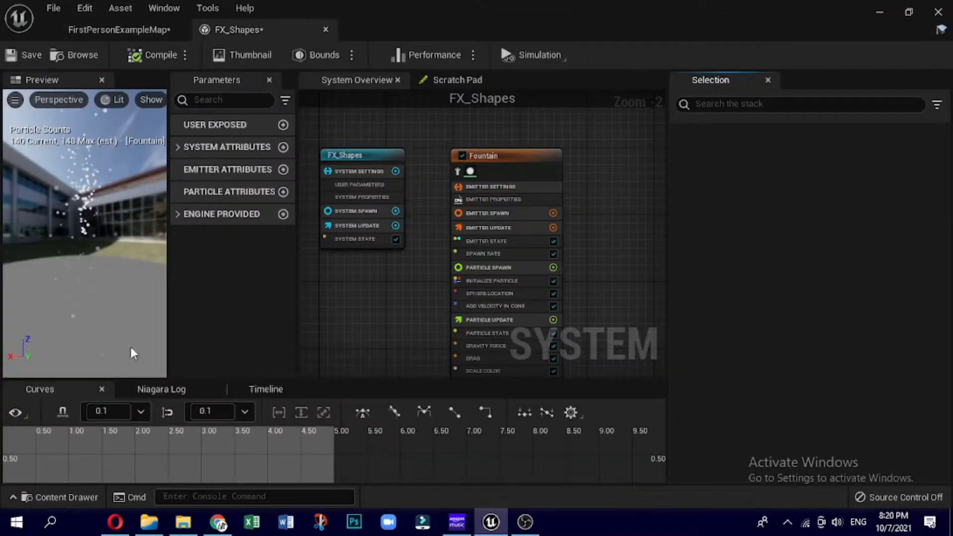
left_click_drag(169, 294, 331, 288)
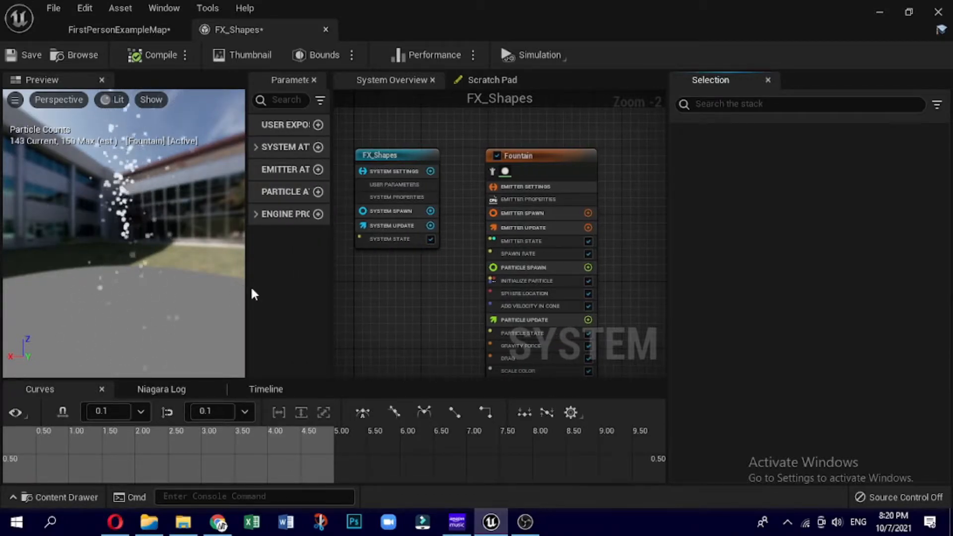
left_click_drag(247, 286, 278, 277)
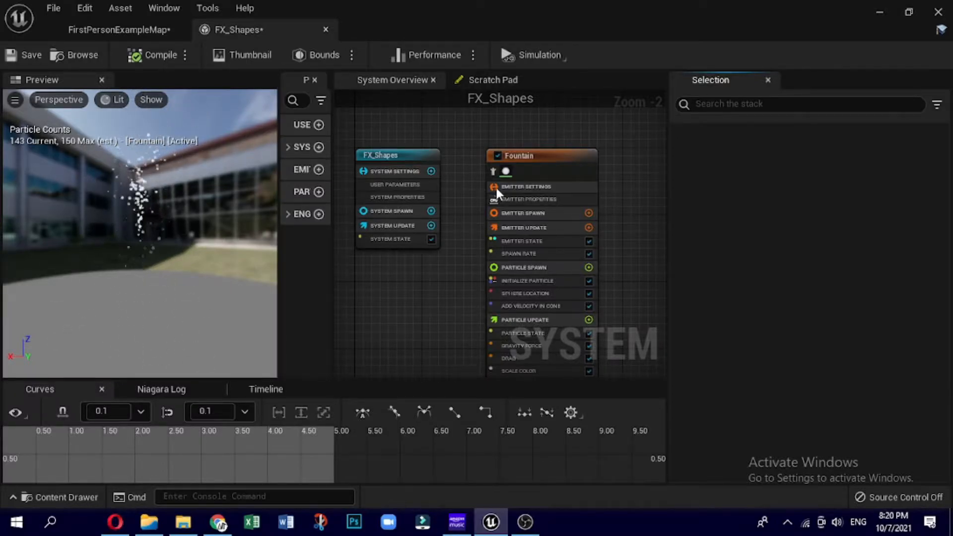
right_click_drag(645, 217, 573, 148)
left_click_drag(667, 229, 688, 221)
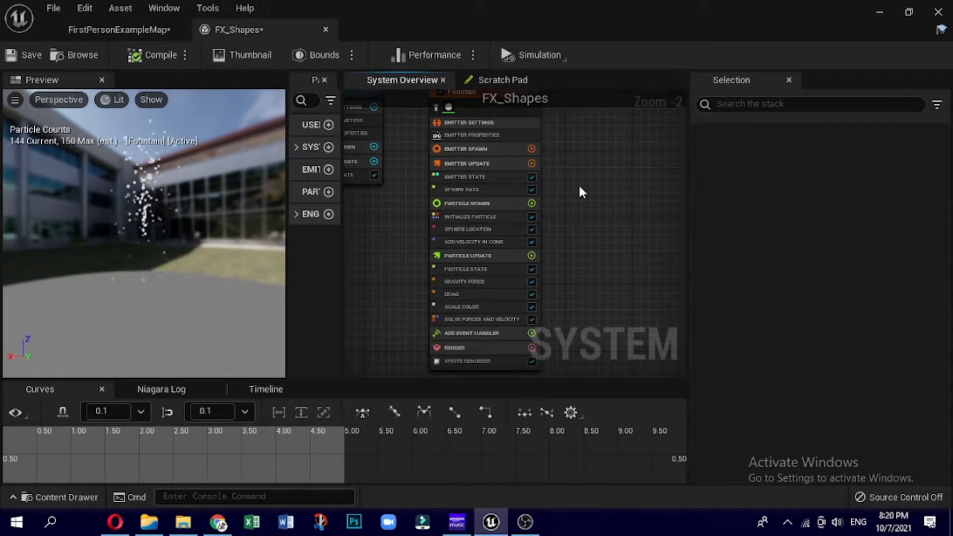
Step: Add a Box Location module to the Fountain emitter's Particle Spawn stage
left_click(530, 203)
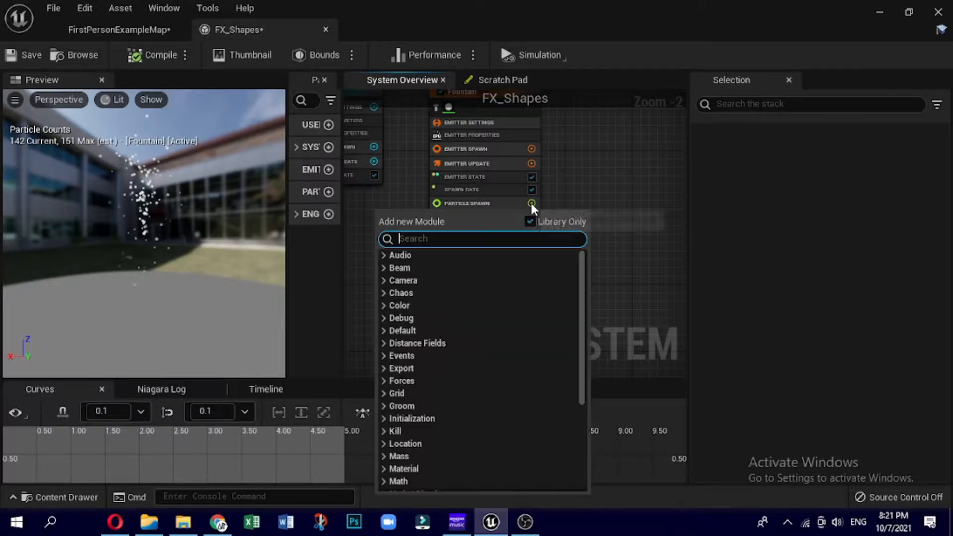
left_click(383, 443)
scroll(540, 366, "down", 3)
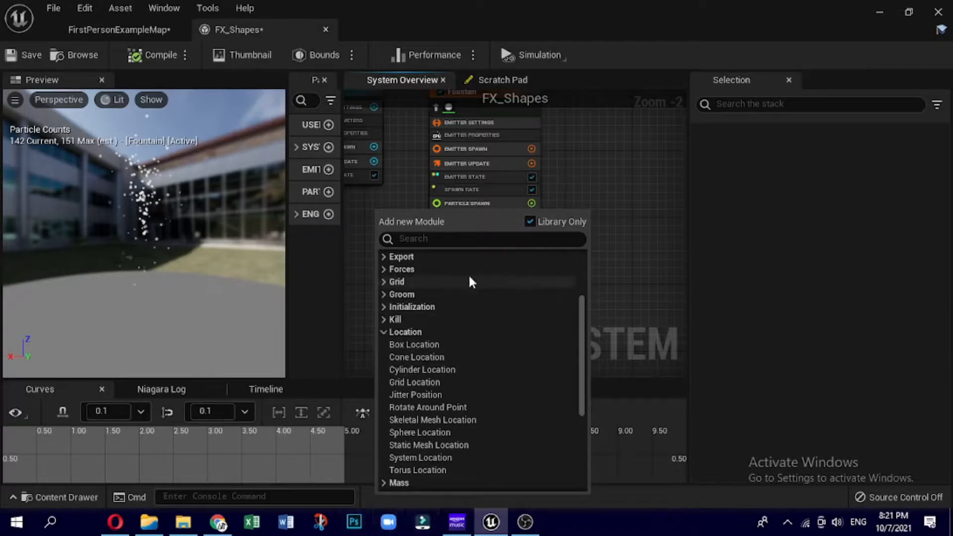
left_click(419, 343)
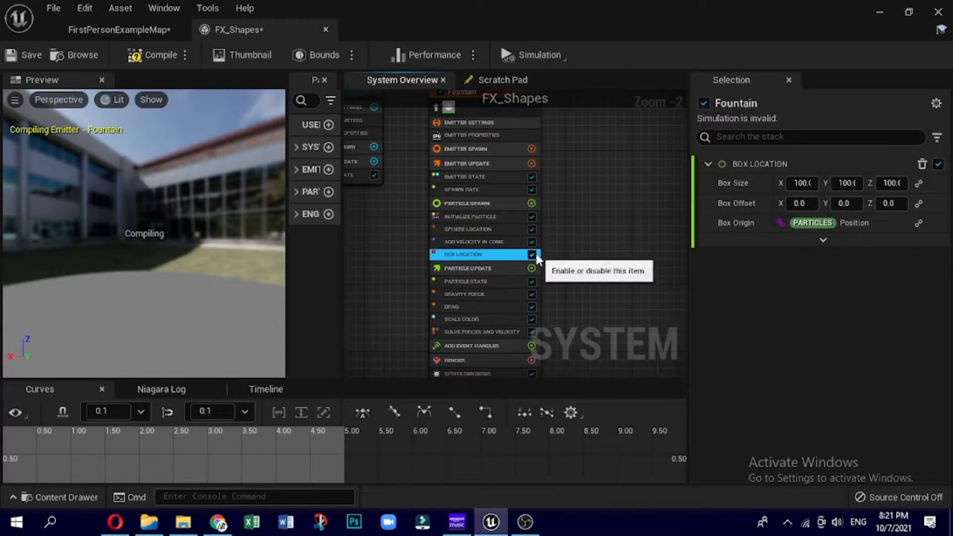
Step: Add Cone Location and Cylinder Location modules to the Fountain emitter's Particle Spawn stage
left_click(531, 203)
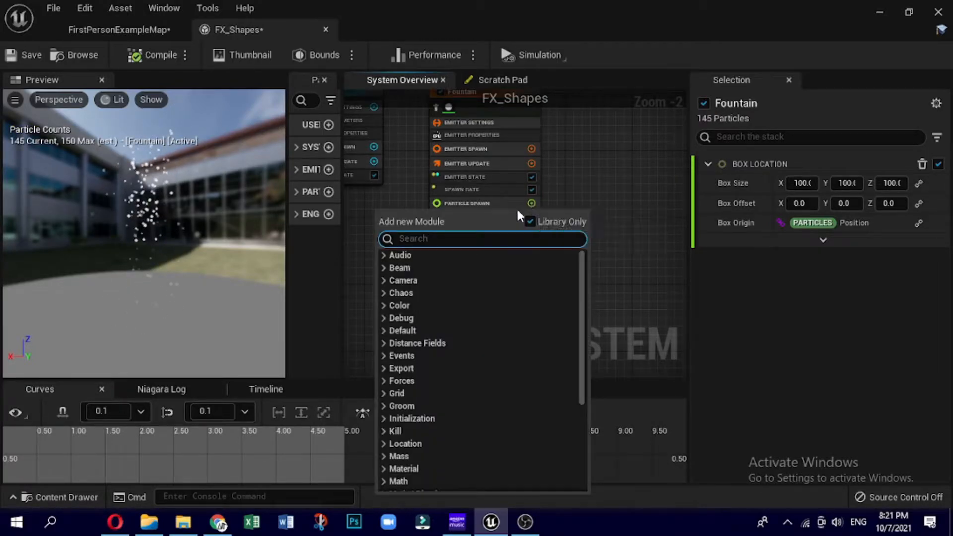
left_click(386, 443)
left_click(411, 468)
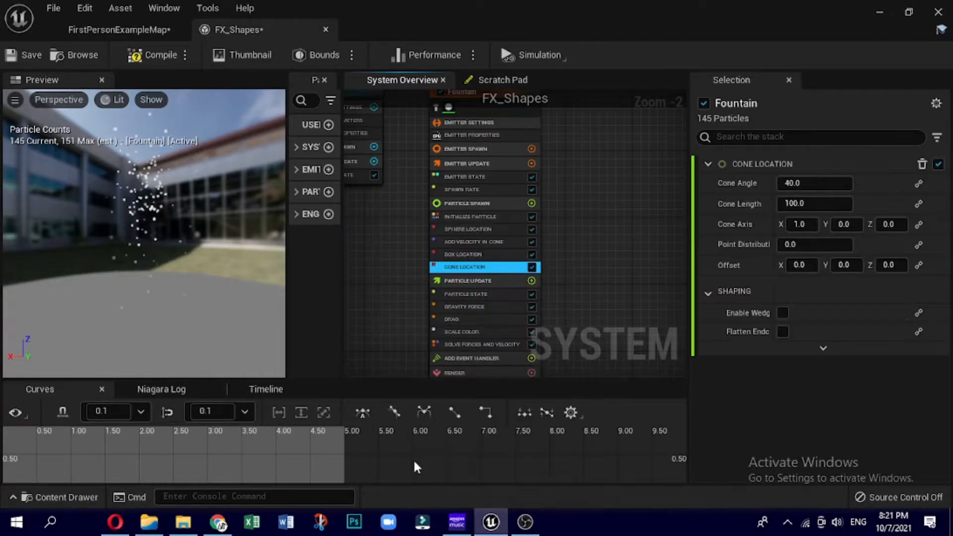
left_click(532, 203)
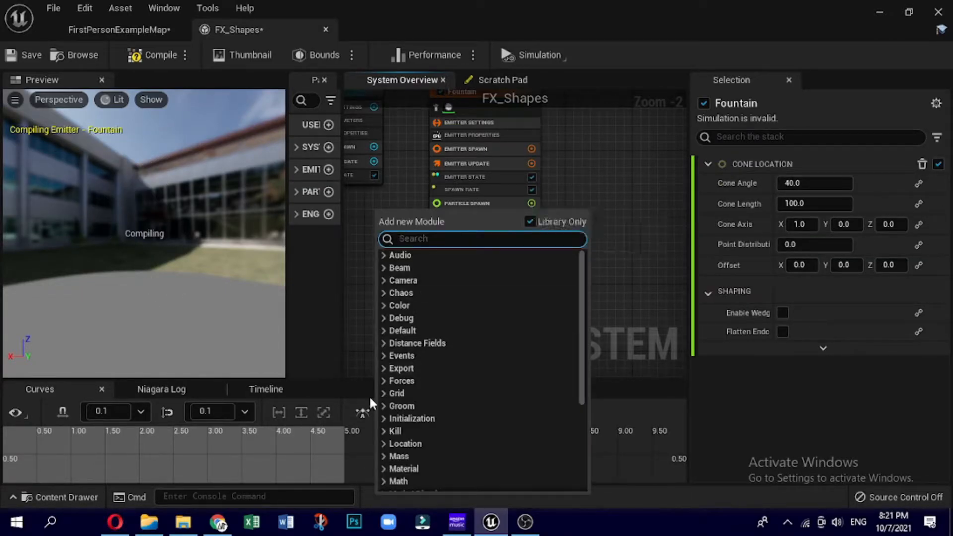
left_click(383, 444)
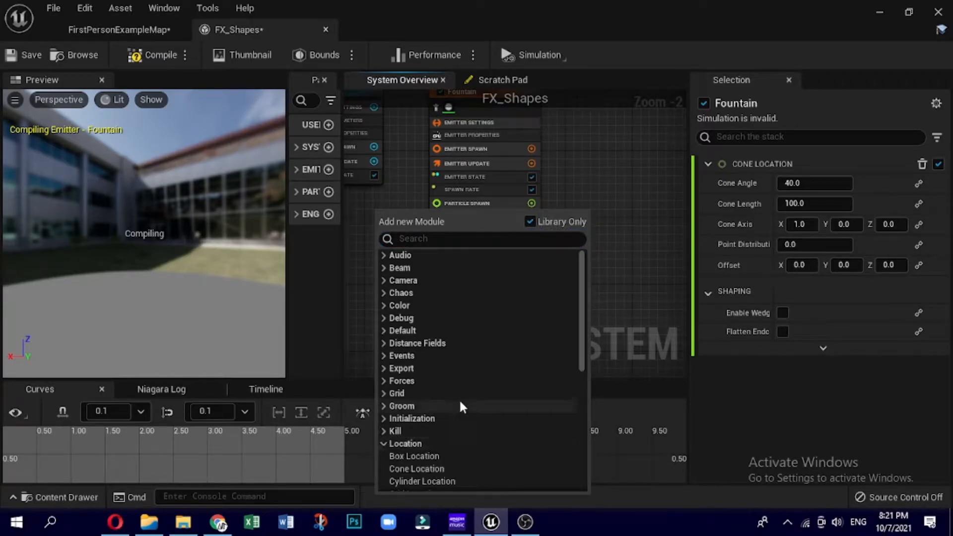
scroll(461, 402, "down", 3)
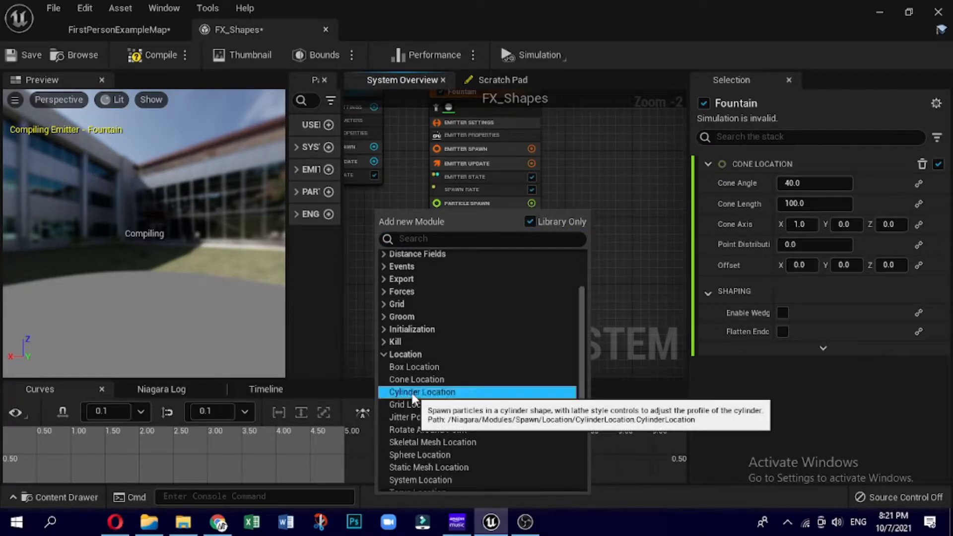
left_click(412, 391)
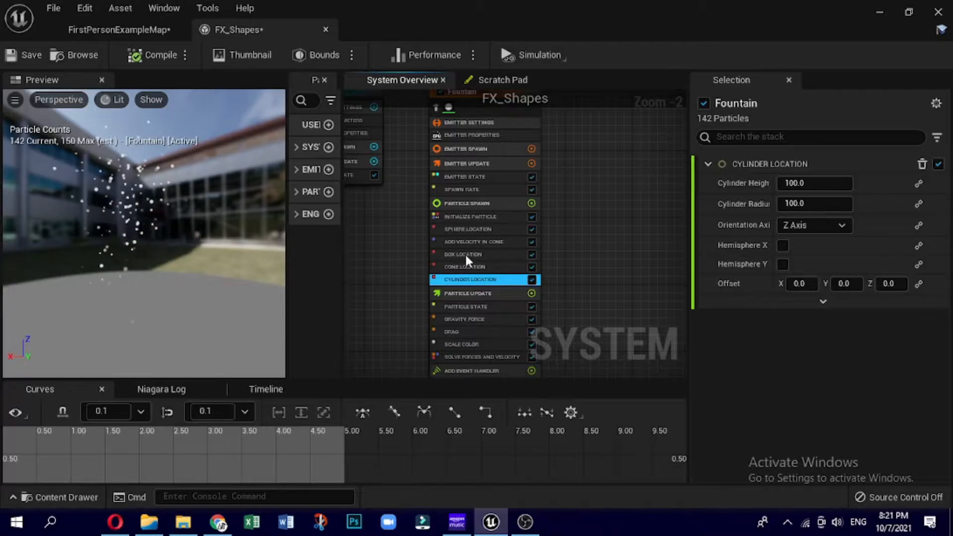
Step: Delete the Add Velocity in Cone module and disable the Sphere, Box, Cone and Cylinder Location modules
right_click(494, 243)
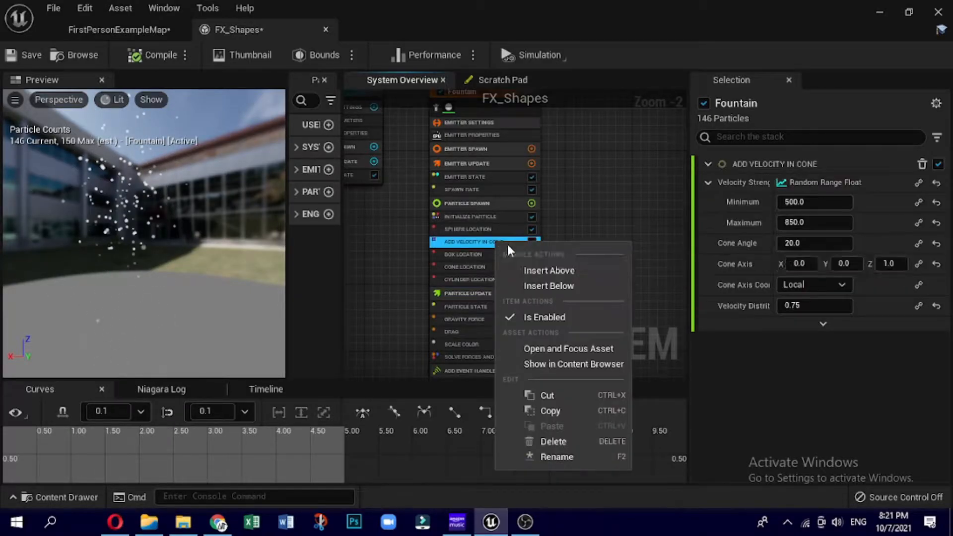
left_click(552, 442)
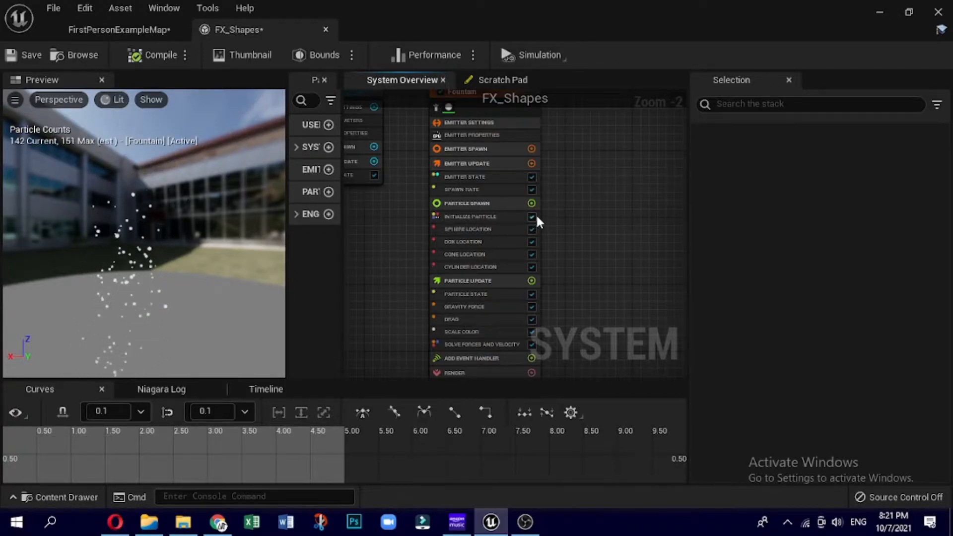
left_click(531, 229)
left_click(532, 241)
left_click(532, 255)
left_click(533, 266)
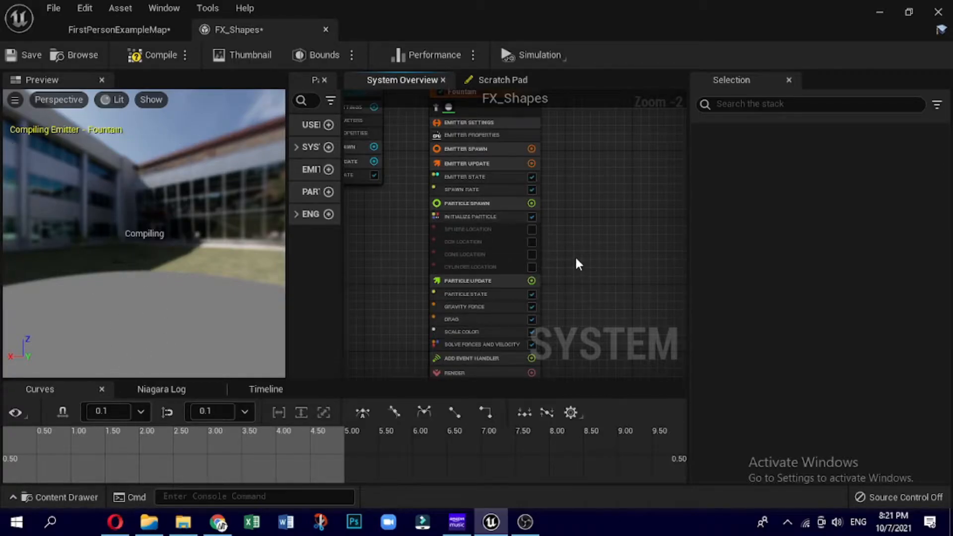
Step: Delete the Gravity Force and Drag modules from the emitter's Particle Update stage
right_click(499, 306)
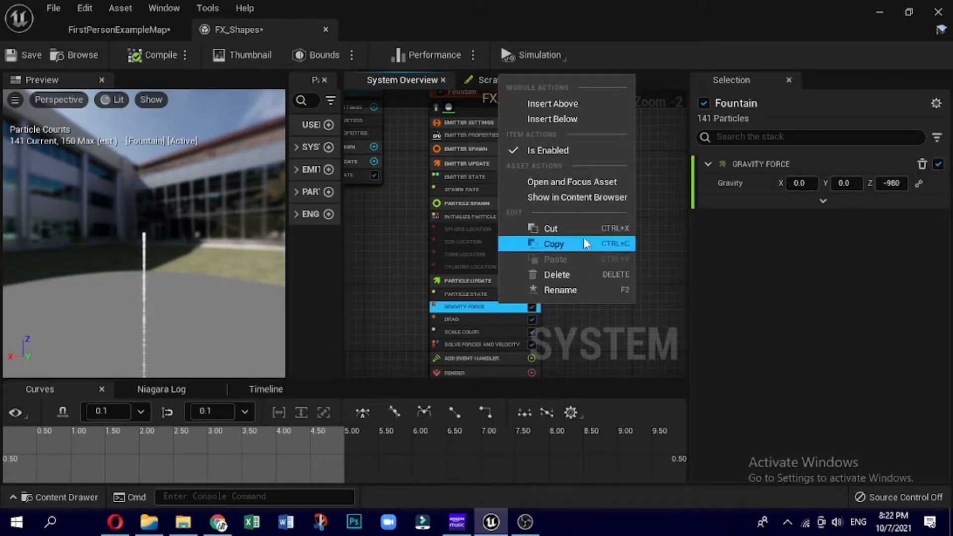
left_click(566, 272)
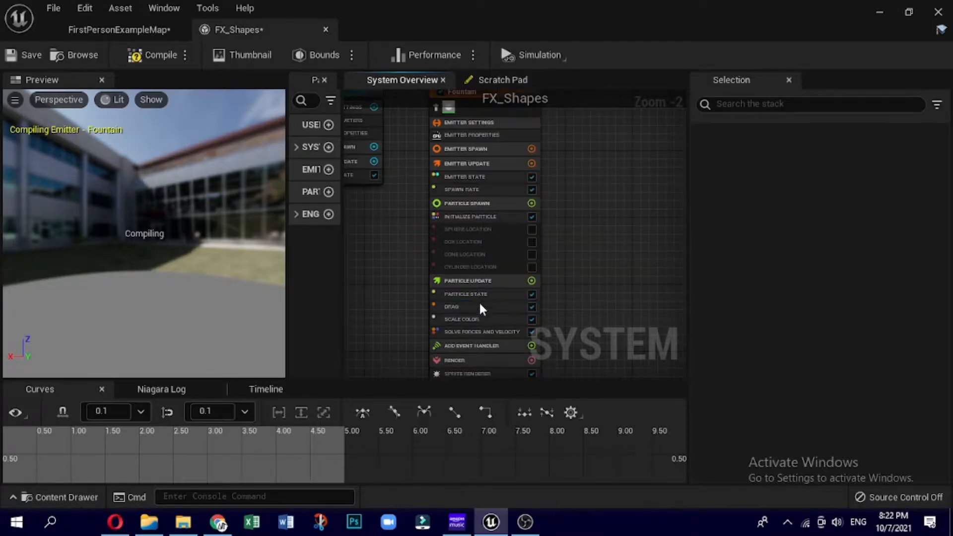
right_click(479, 306)
left_click(550, 273)
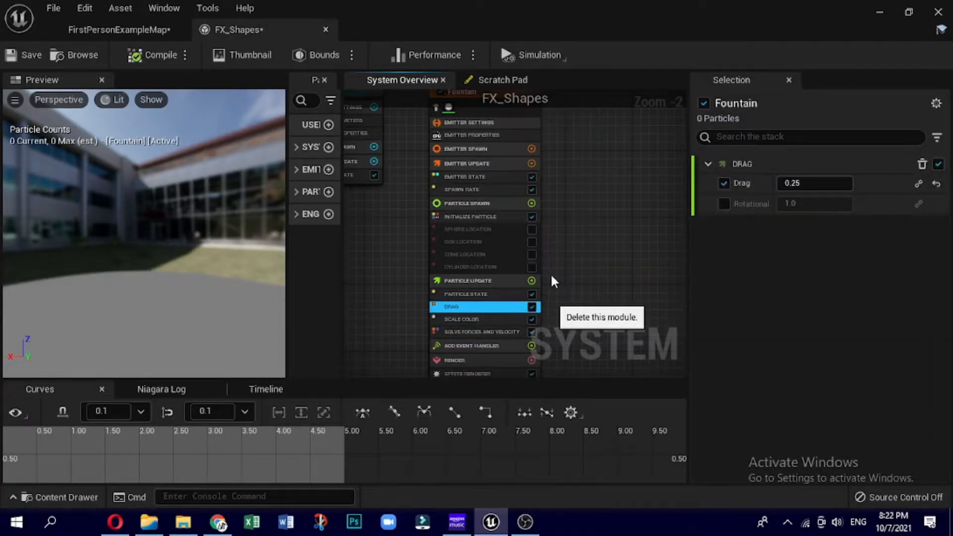
Step: Enable only the Box Location module and view the box-shaped particles up close in the preview
left_click(469, 242)
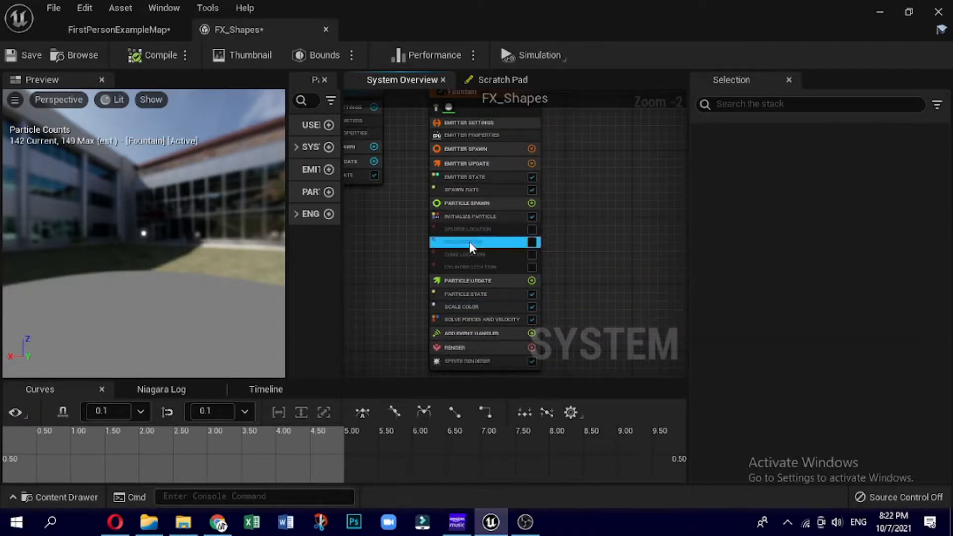
left_click(531, 242)
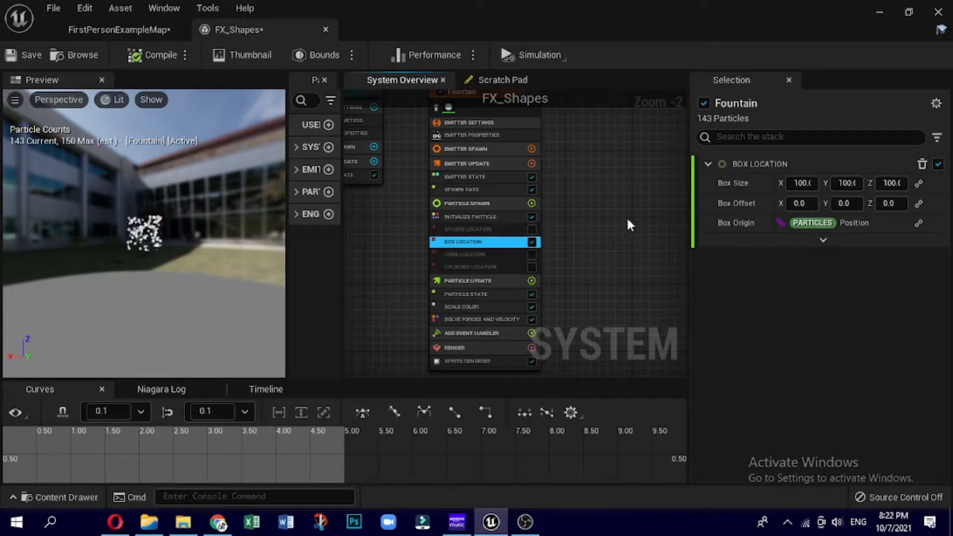
scroll(129, 246, "up", 3)
right_click_drag(129, 245, 131, 218)
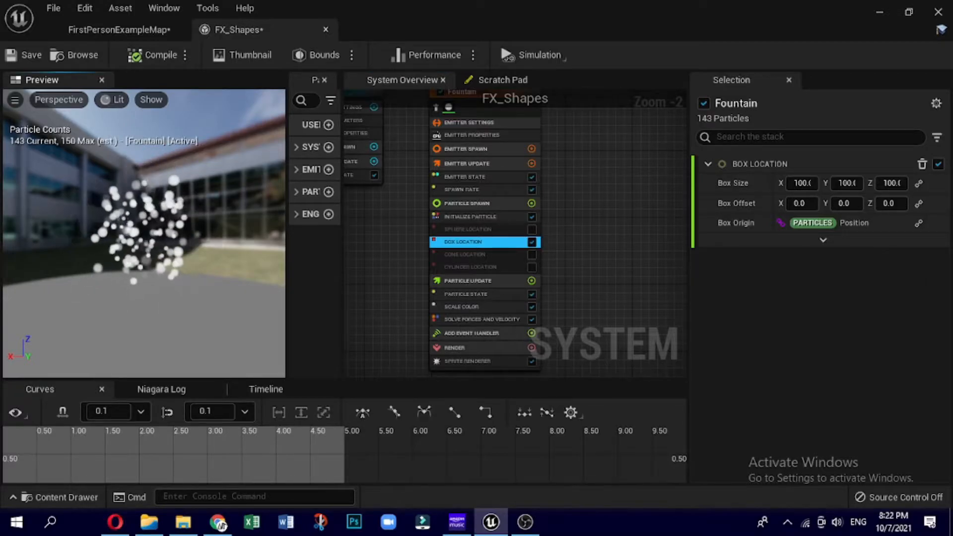
Step: Set the Fountain emitter's Spawn Rate to 1000
left_click(503, 177)
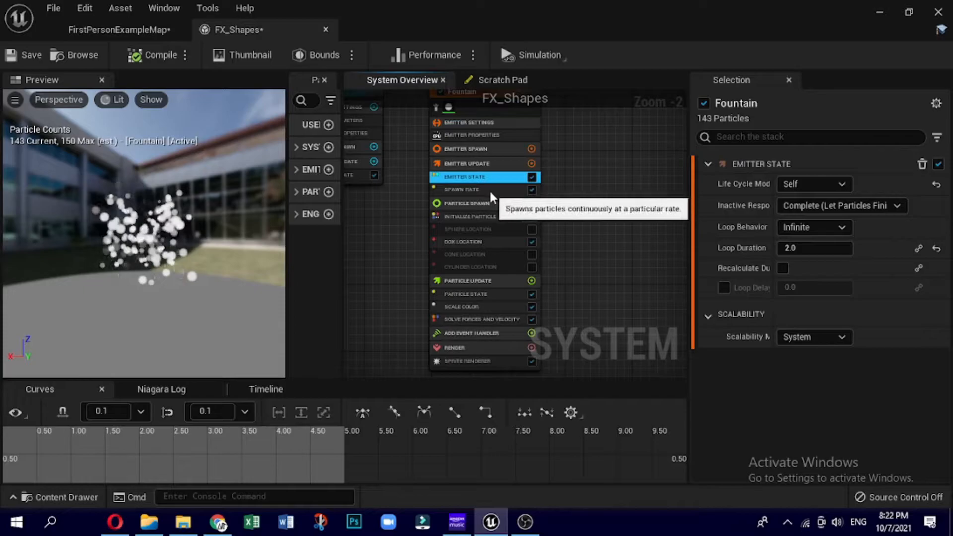
left_click(489, 190)
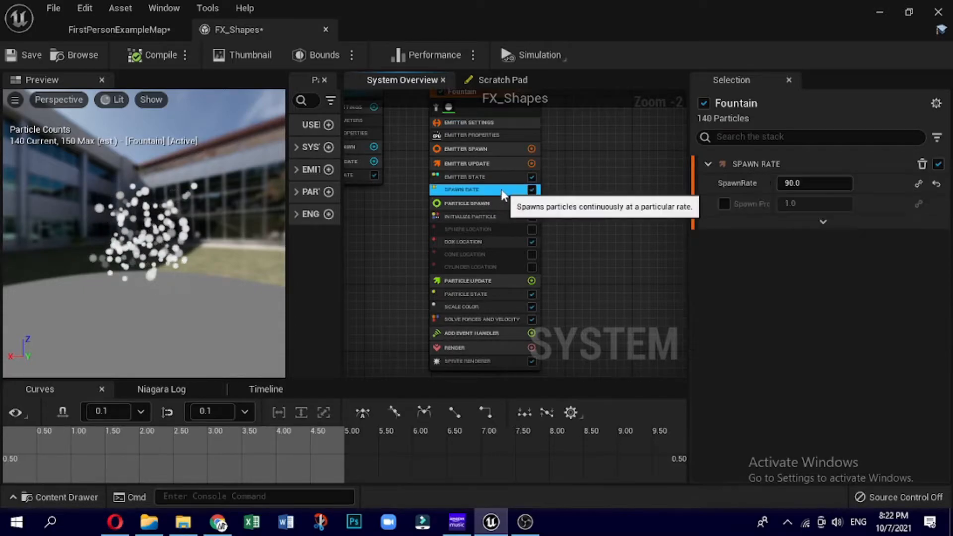
left_click(796, 183)
type("1000")
key("Return")
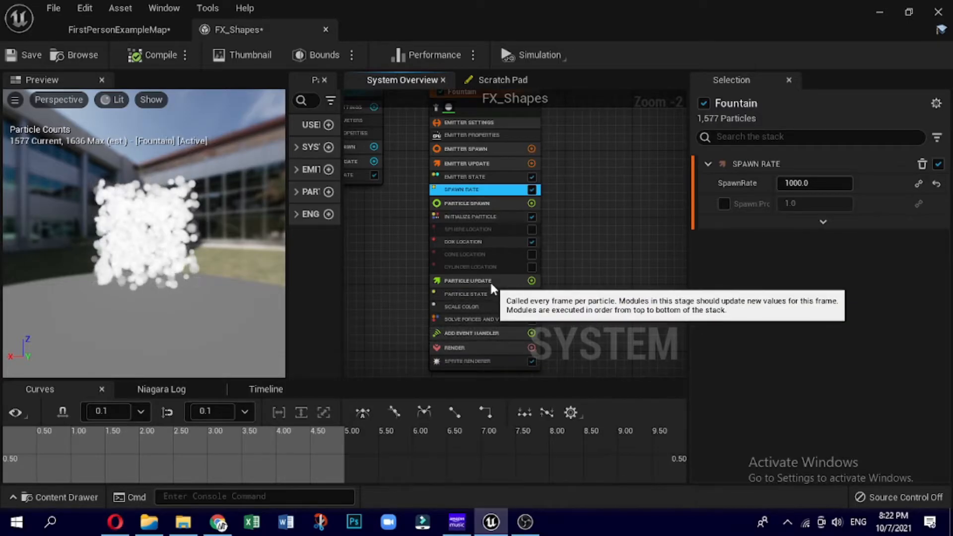
Step: Set the uniform sprite size to 5.0 in Initialize Particle and view the particle box from above
left_click(491, 217)
scroll(930, 360, "down", 1)
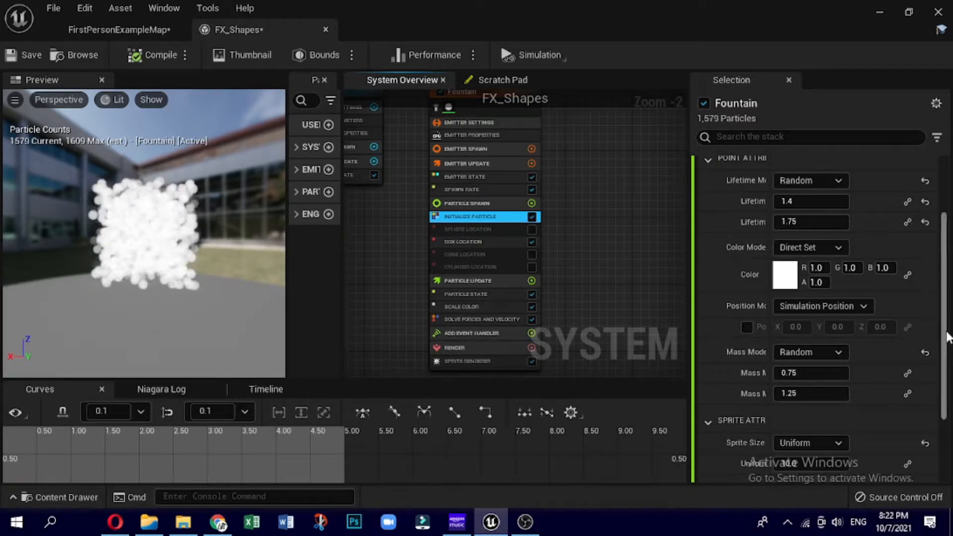
scroll(935, 342, "down", 3)
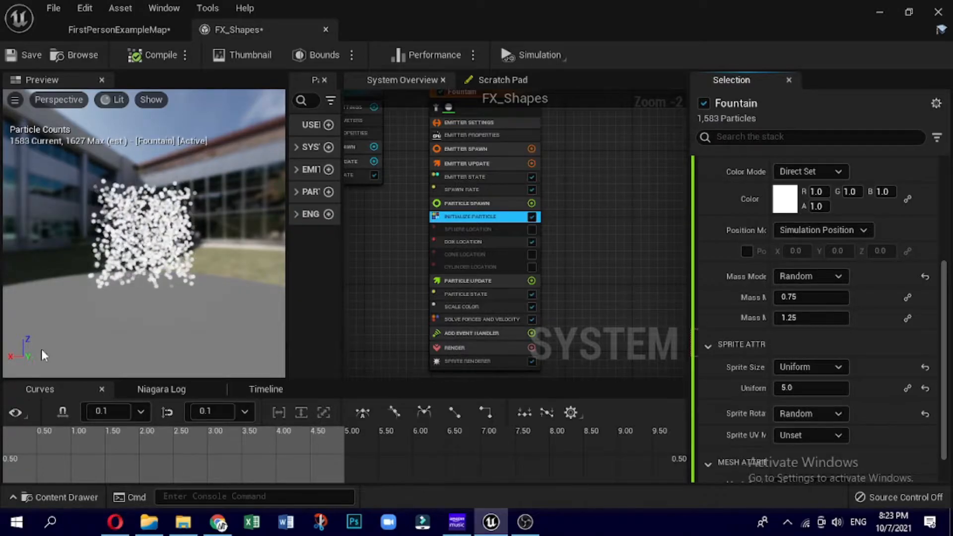
left_click_drag(144, 238, 218, 239)
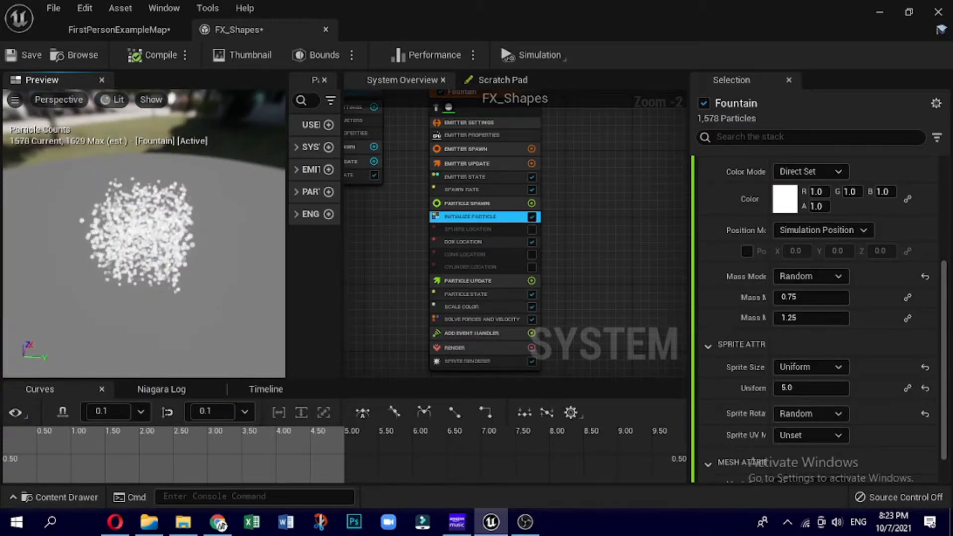
Step: Try a Box Location size of about 41 × 104 × 110, and reset it to the default
left_click(501, 241)
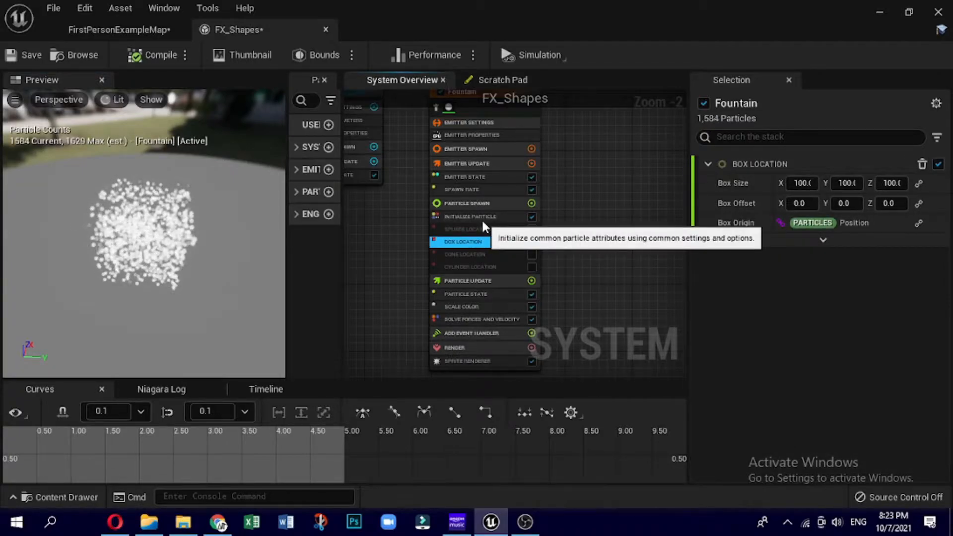
left_click_drag(797, 184, 768, 183)
left_click_drag(847, 184, 935, 184)
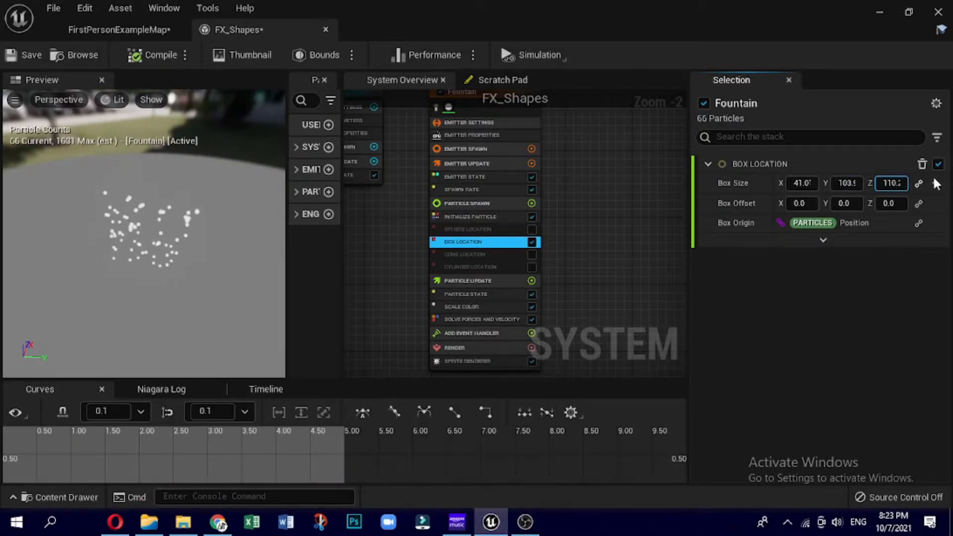
left_click(936, 181)
Step: Show the advanced Box Location settings and enable Surface Only Band
left_click(823, 240)
left_click(723, 345)
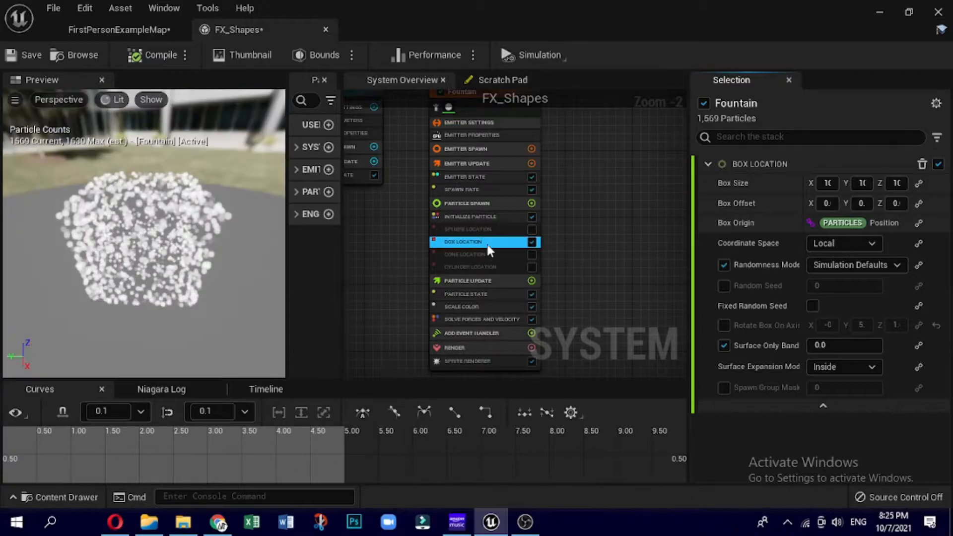
Step: Switch the emitter from Box Location to Sphere Location and set the Sphere Radius to about 86.5
left_click(531, 241)
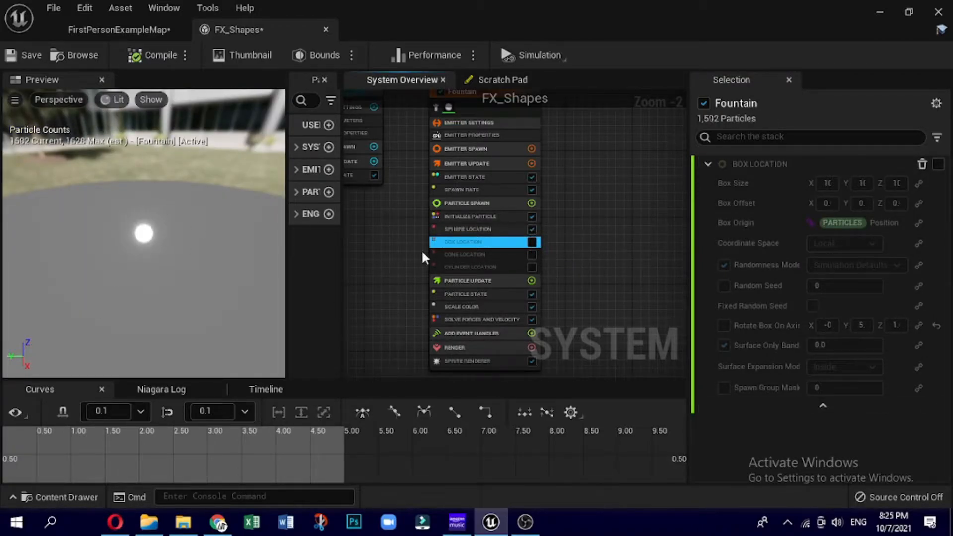
left_click(475, 229)
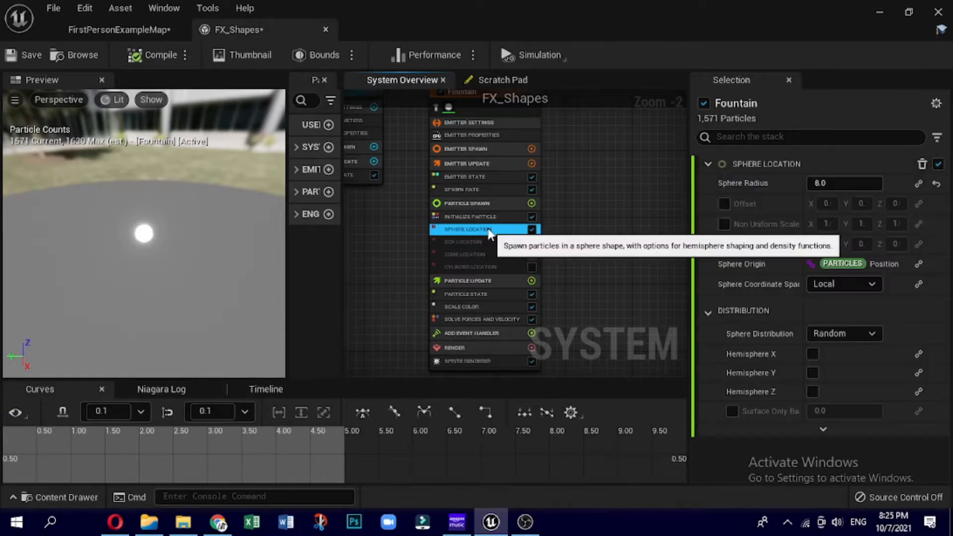
left_click_drag(813, 183, 865, 183)
left_click_drag(144, 238, 157, 280)
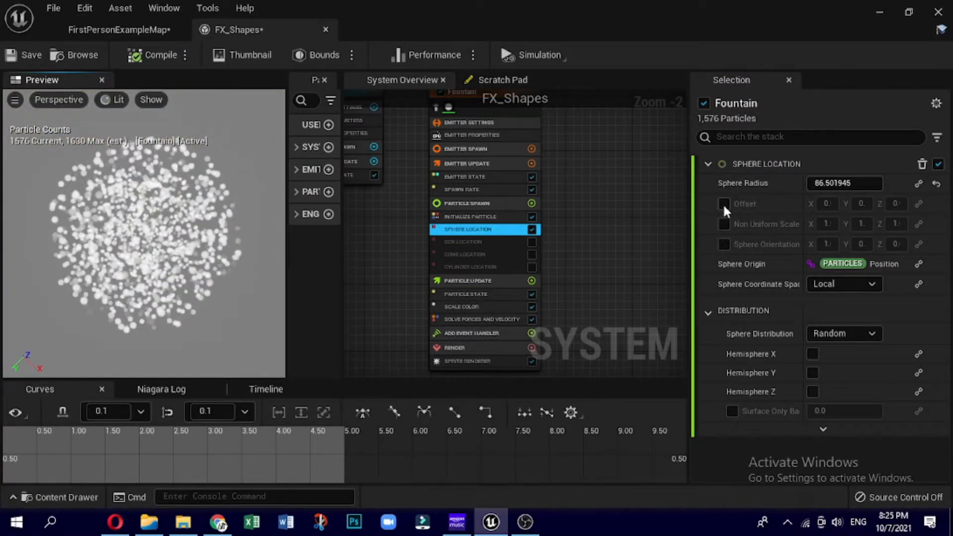
Step: Enable the sphere's Offset and Non Uniform Scale, try different values for each, and reset both to their defaults
left_click(724, 203)
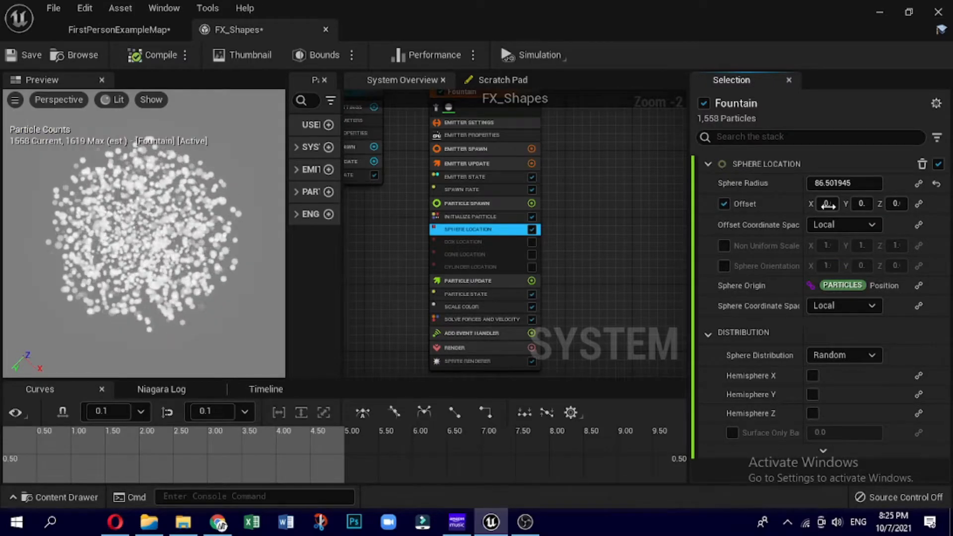
mouse_move(828, 205)
left_mouse_down()
mouse_move(841, 204)
mouse_move(827, 204)
left_mouse_up()
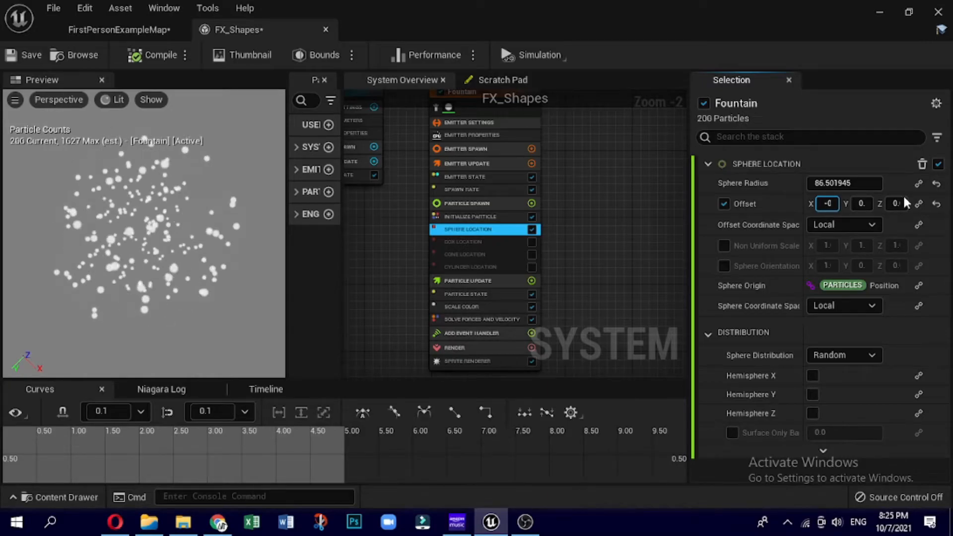
left_click(936, 205)
left_click(724, 246)
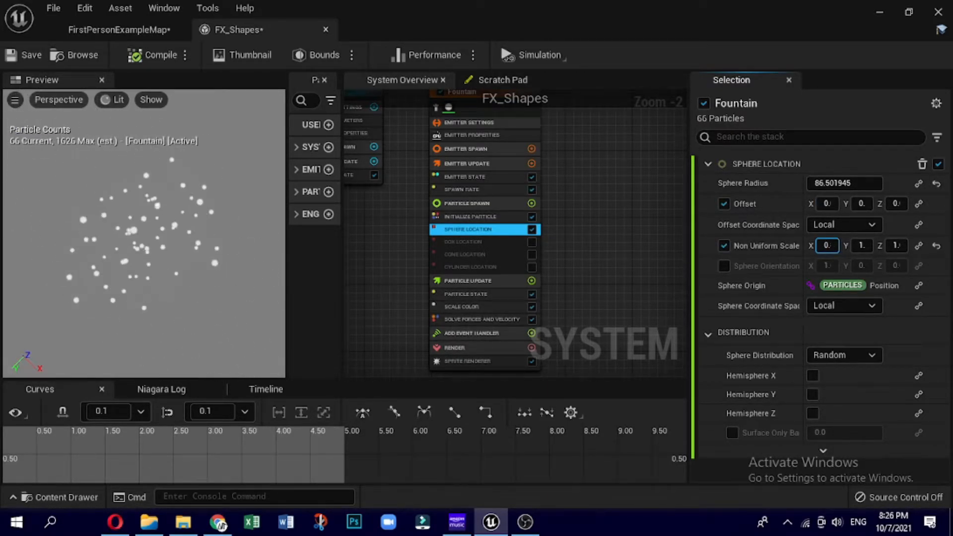
left_click(935, 246)
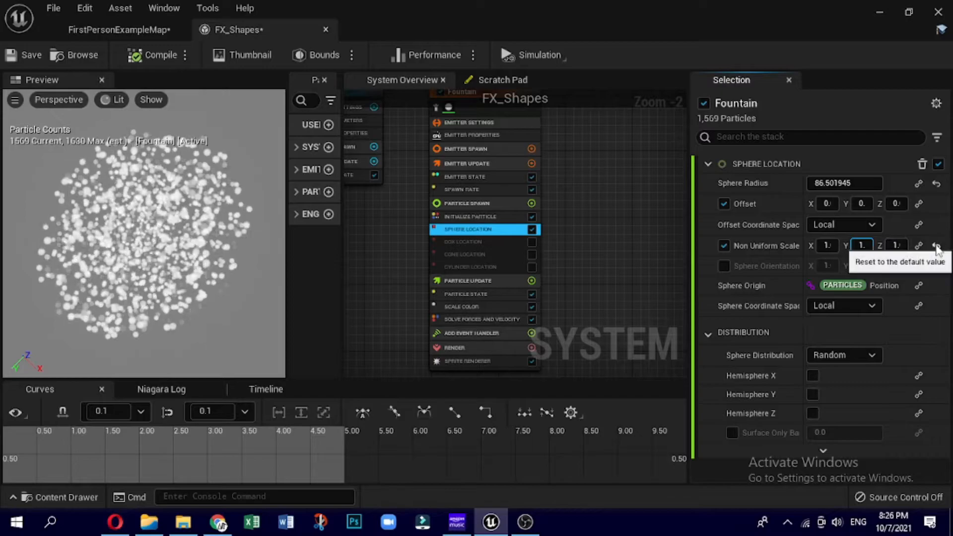
Step: Enable Sphere Orientation, try a different X value, and reset it to the default
left_click(725, 263)
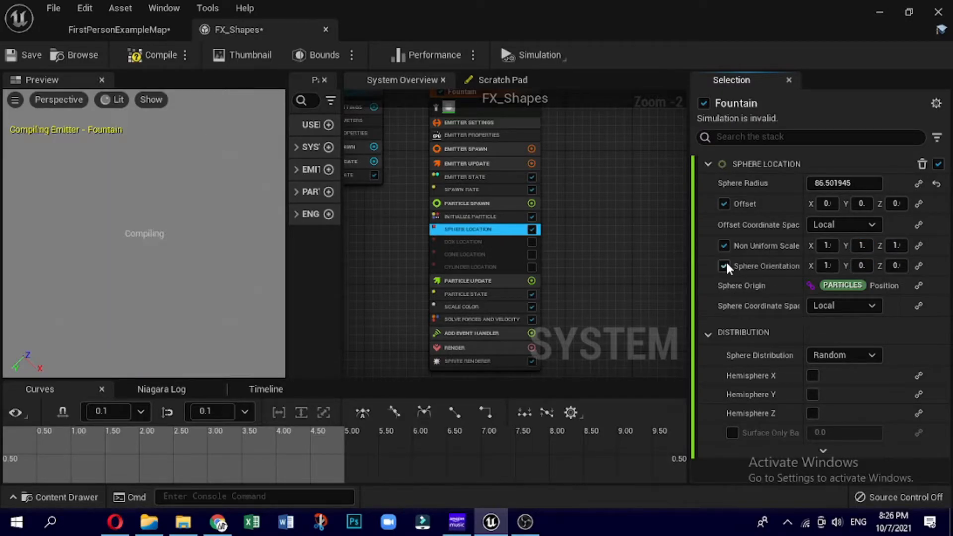
left_click(826, 265)
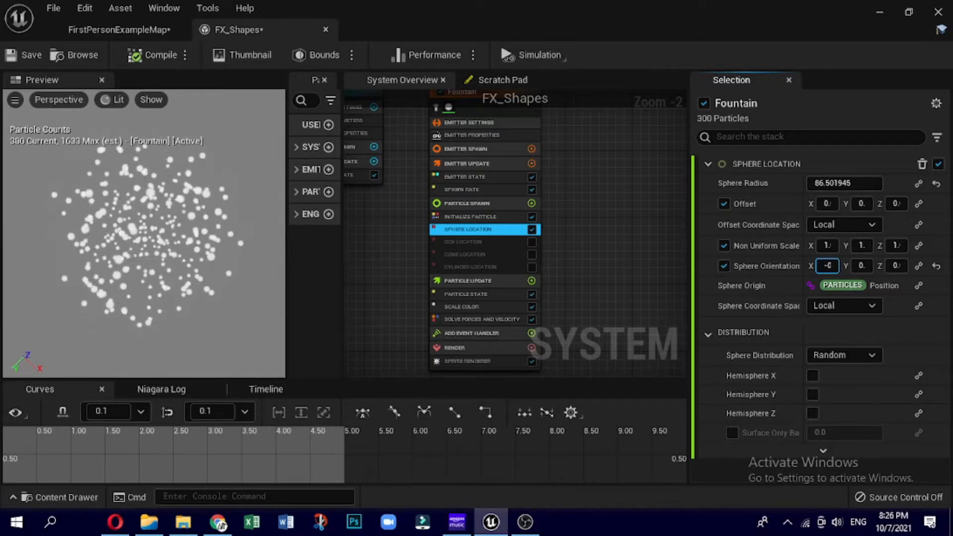
left_click(935, 265)
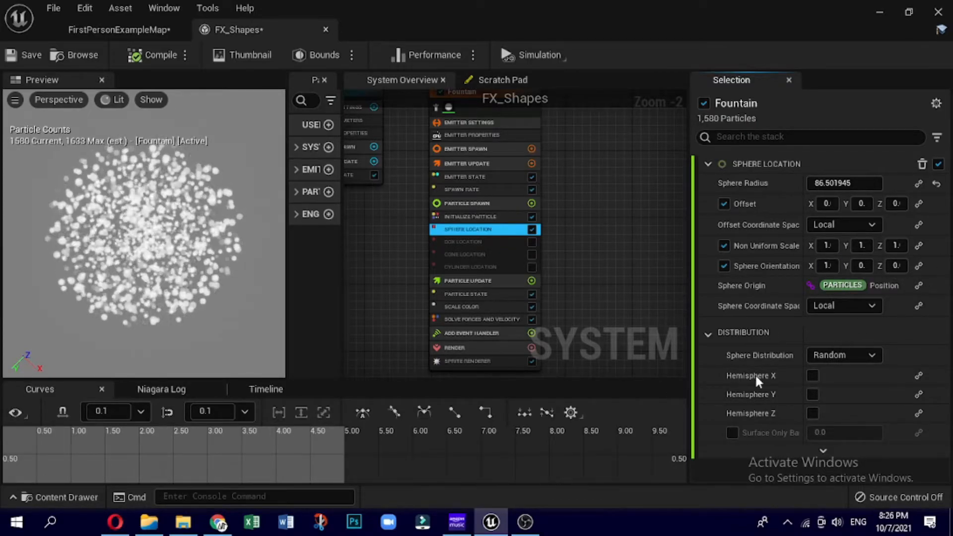
Step: Try Hemisphere X in the sphere's distribution, check the half sphere, and turn it off again
left_click(811, 374)
left_click_drag(144, 233, 213, 223)
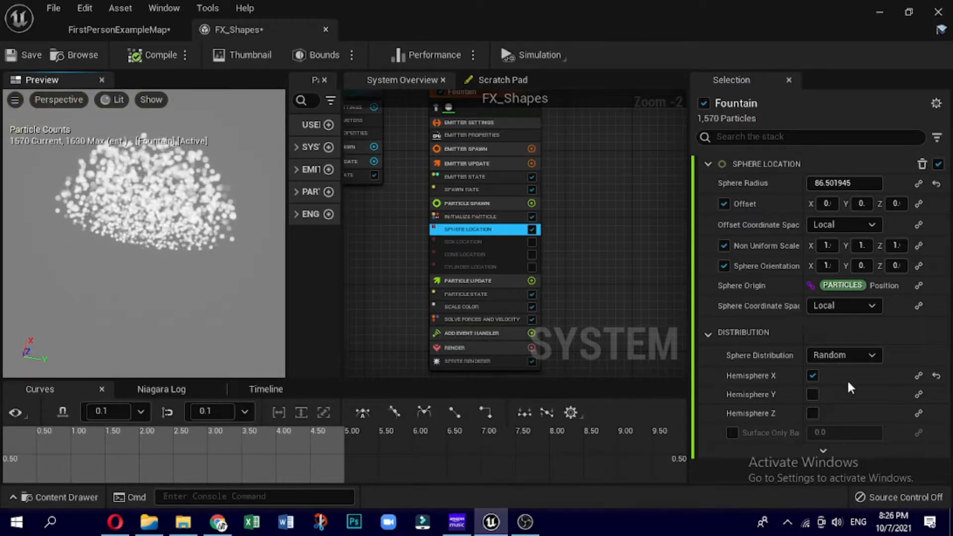
left_click(809, 376)
Step: Try the Hemisphere Z and Hemisphere Y options on the sphere, checking the shape, and turn both off again
left_click(812, 413)
left_click_drag(149, 258, 196, 214)
left_click(812, 394)
left_click_drag(138, 334, 196, 335)
left_click_drag(126, 339, 122, 313)
left_click(813, 414)
left_click(812, 393)
left_click(812, 394)
Step: Enable the sphere's Surface Only Band with Surface Expansion Mode set to Outside, and view the resulting shell
left_click(732, 432)
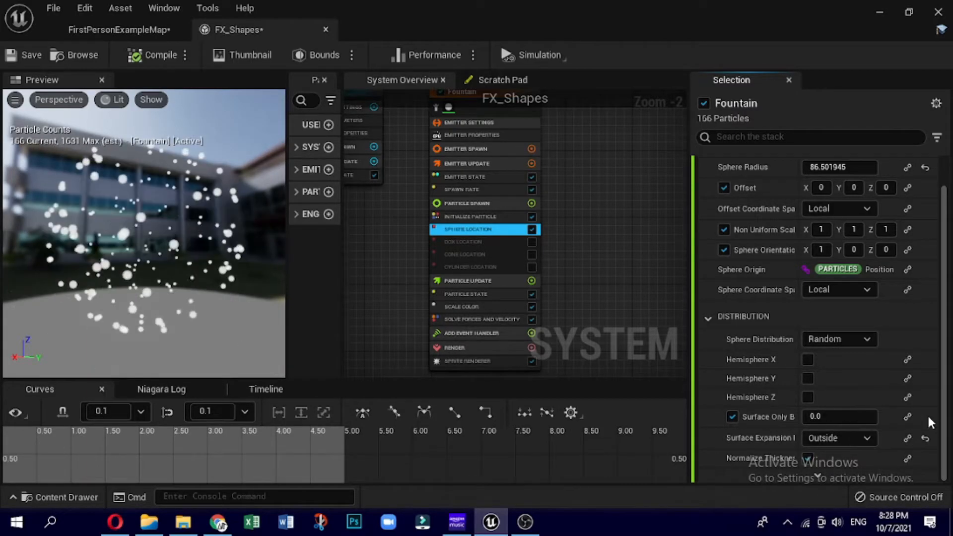
left_click_drag(237, 369, 254, 360)
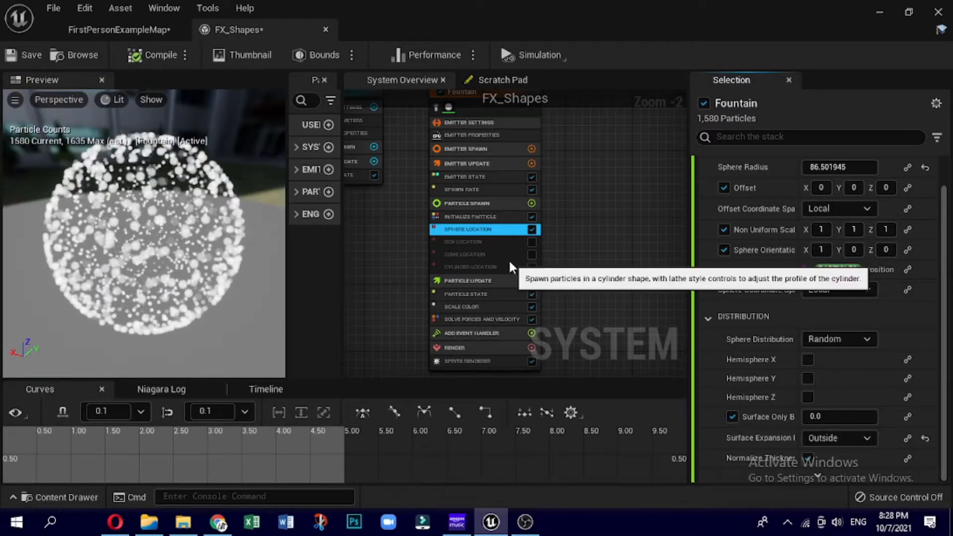
Step: Switch the emitter from Sphere Location to Cone Location and view the particle cone
left_click(532, 228)
left_click(531, 254)
left_click(488, 255)
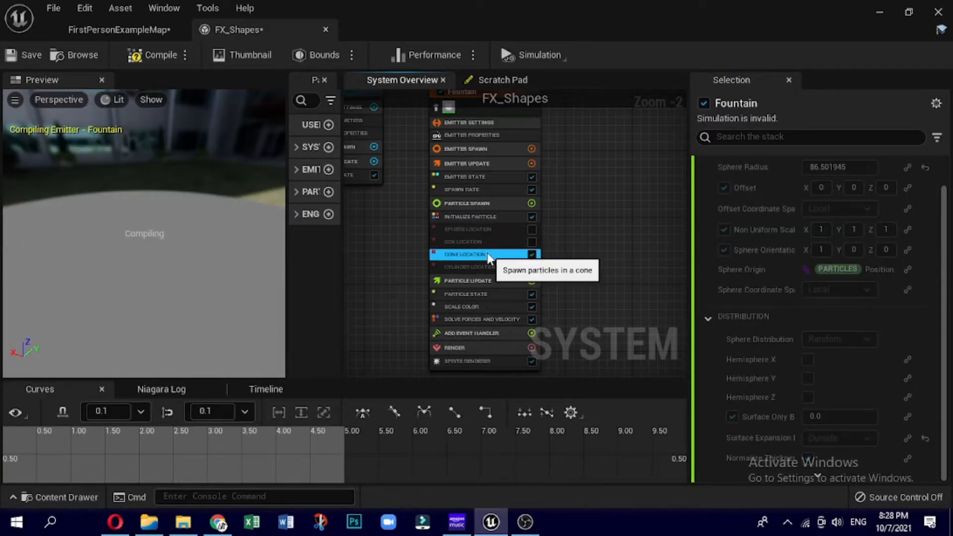
left_click_drag(213, 248, 186, 285)
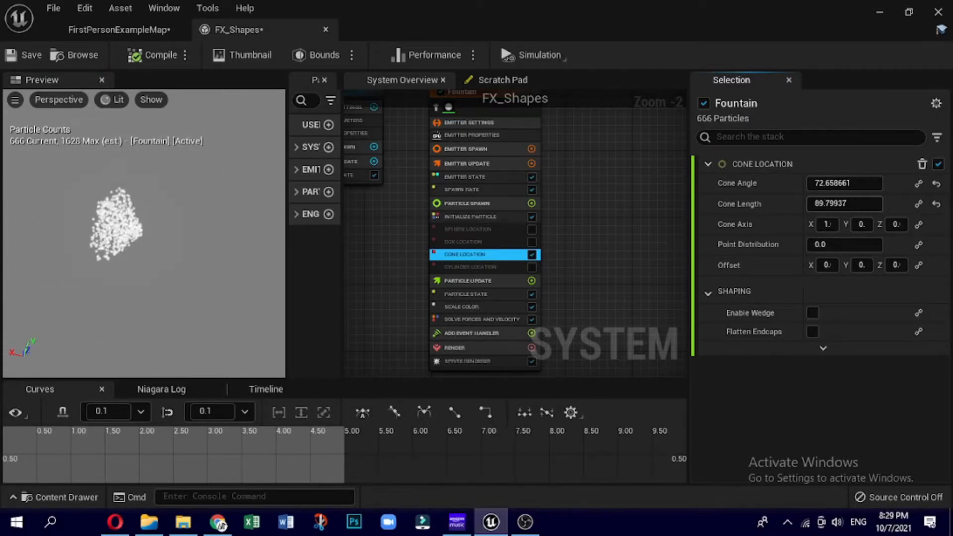
Step: Try a wider Cone Angle and a Cone Length of about 157, and reset both to their defaults
mouse_move(815, 188)
left_mouse_down()
mouse_move(843, 187)
mouse_move(796, 187)
left_mouse_up()
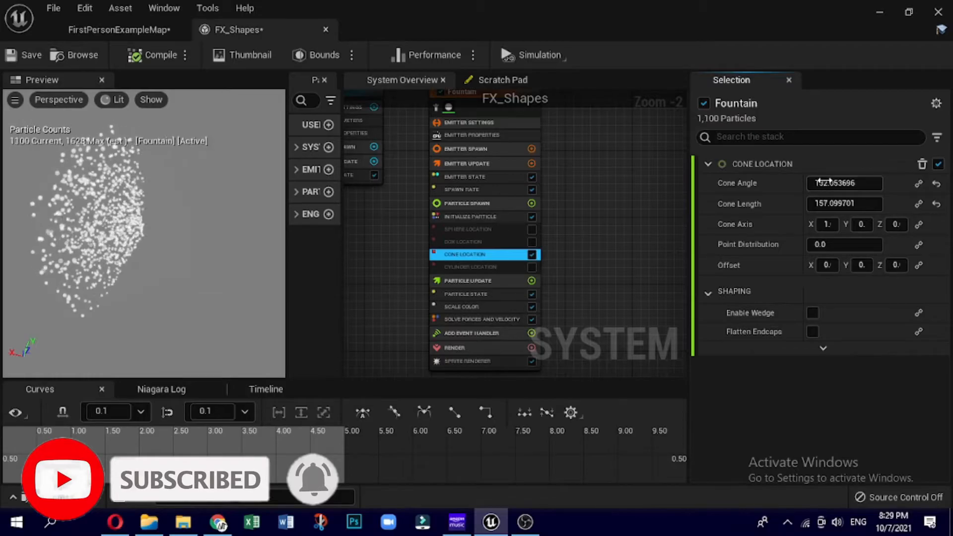
left_click(935, 184)
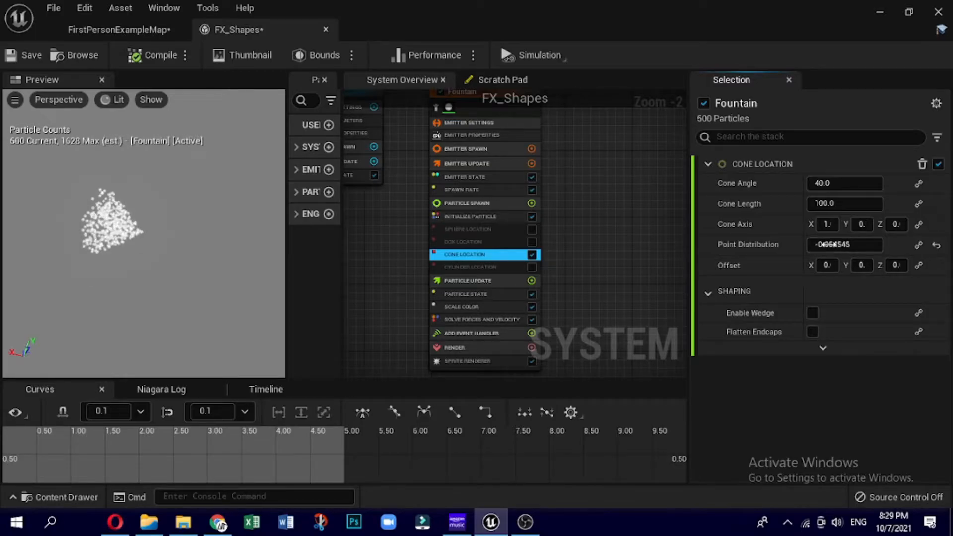
Step: Try Point Distribution values of 1 and 10 on the cone, check the shape, and reset the setting to the default
left_click(934, 245)
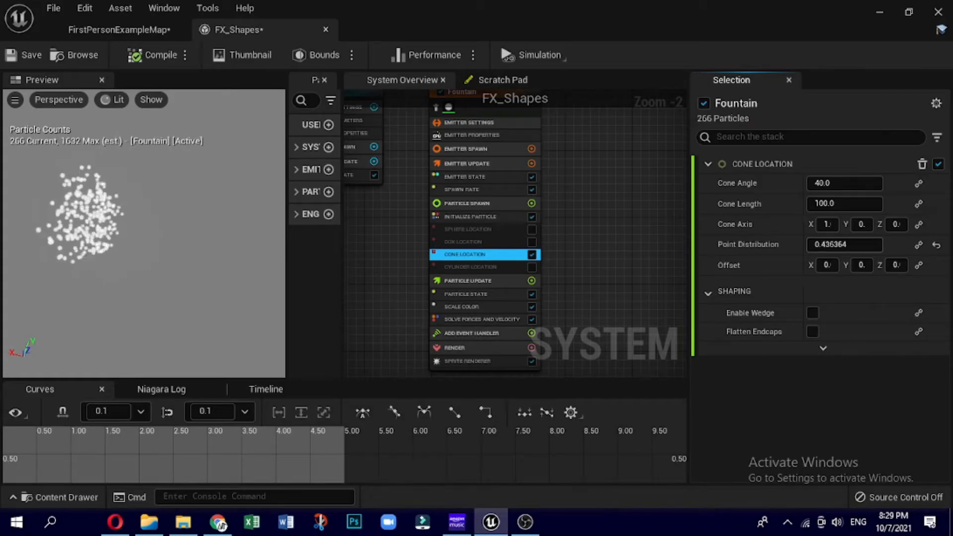
left_click_drag(823, 244, 876, 274)
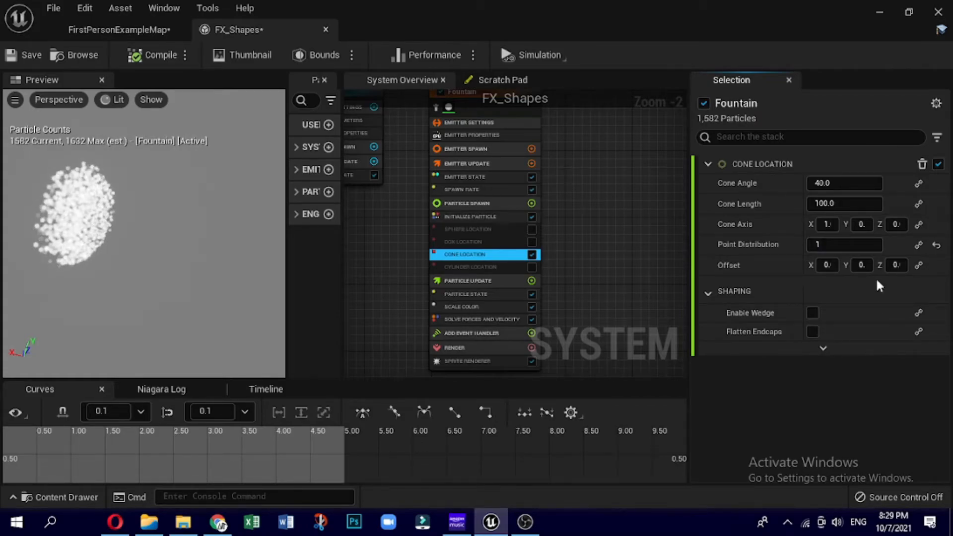
left_click(846, 244)
type("10")
key("Return")
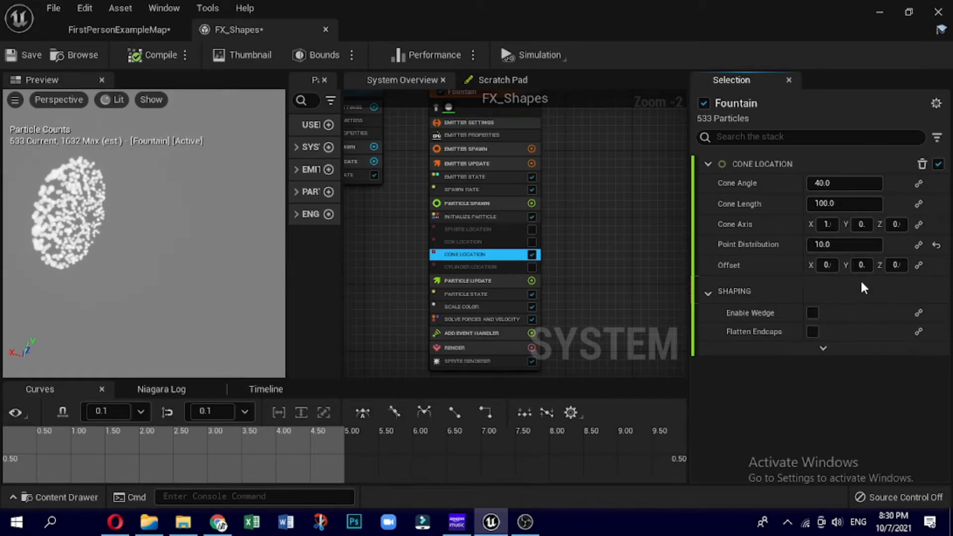
left_click_drag(143, 234, 99, 198)
left_click(843, 244)
type("1")
key("Return")
left_click(935, 245)
Step: Enable the cone's wedge, try a horizontal angle of about 386 and vertical angle of about 7, and reset both angles
left_click_drag(199, 248, 211, 304)
left_click(811, 312)
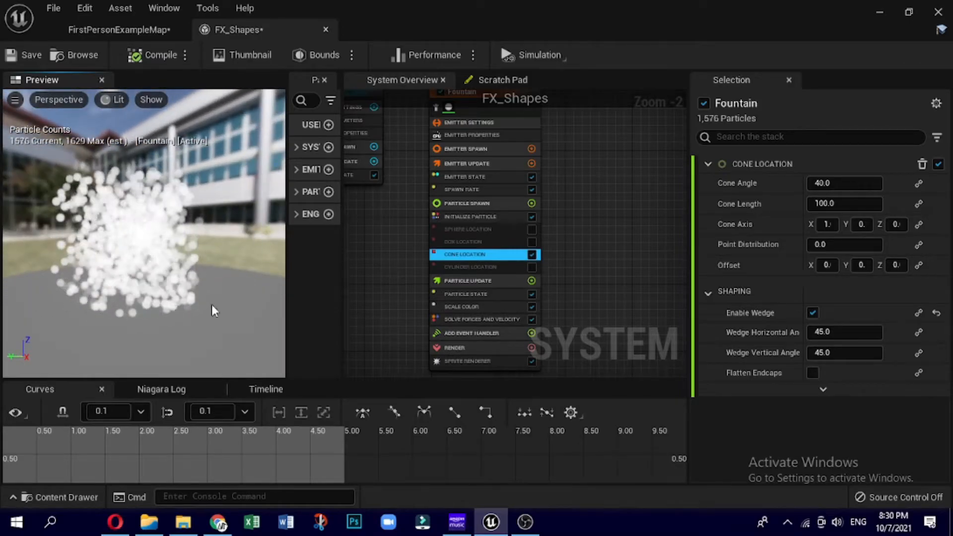
left_click_drag(844, 331, 913, 331)
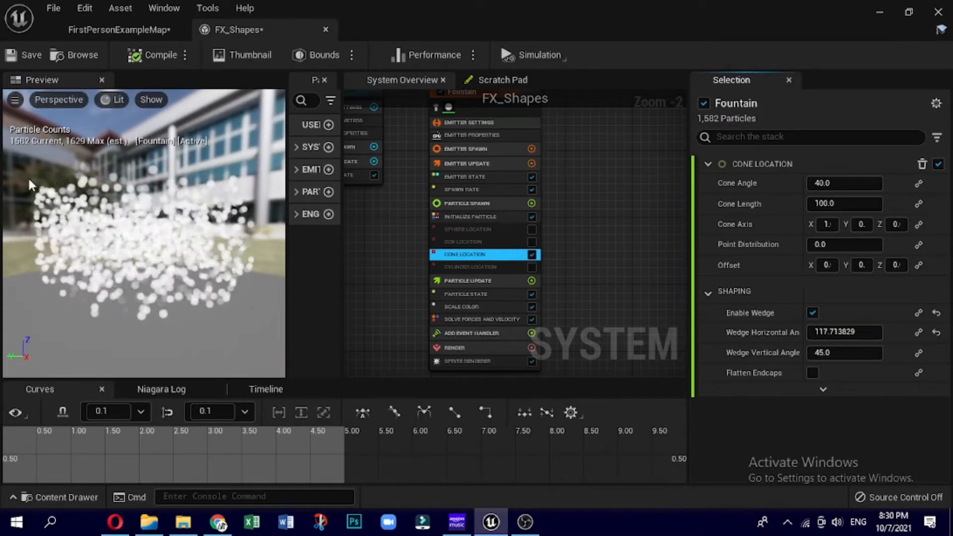
left_click_drag(843, 353, 823, 332)
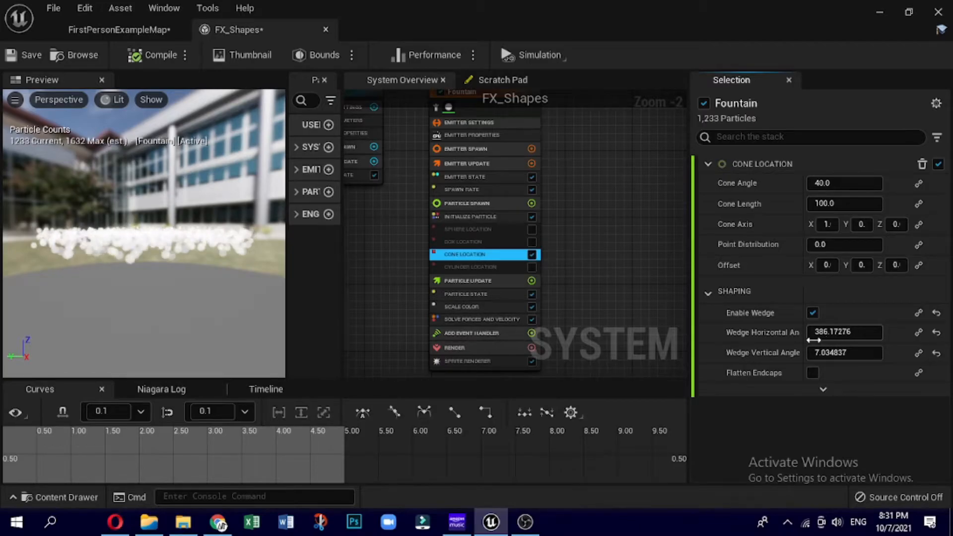
left_click(936, 332)
left_click(936, 353)
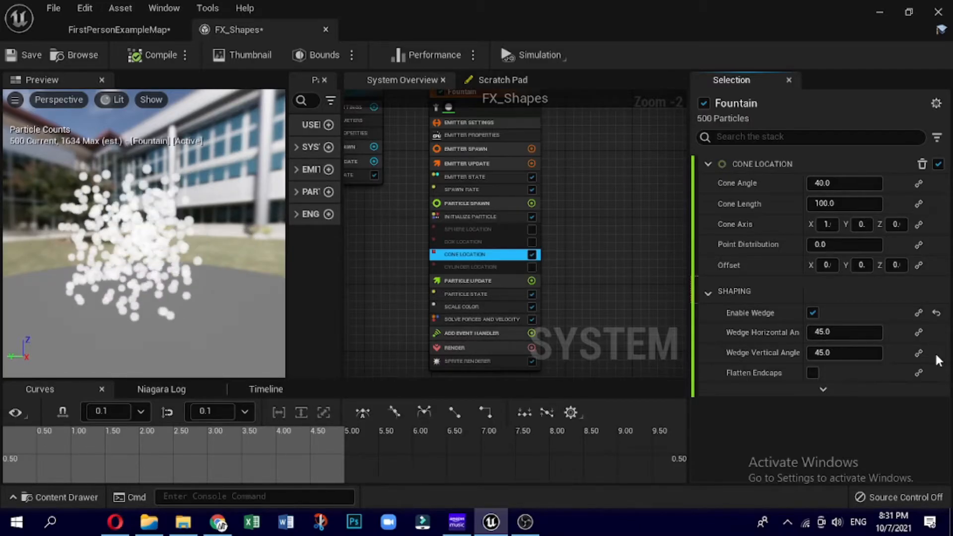
Step: Try Flatten Endcaps on the cone, check it from the side, and turn it off again
left_click(812, 373)
left_click_drag(204, 255, 90, 283)
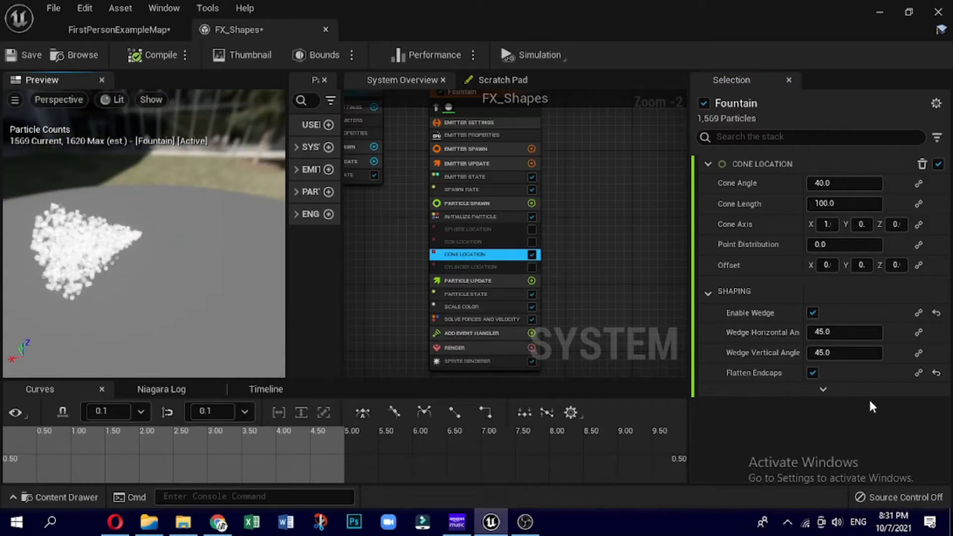
left_click(812, 372)
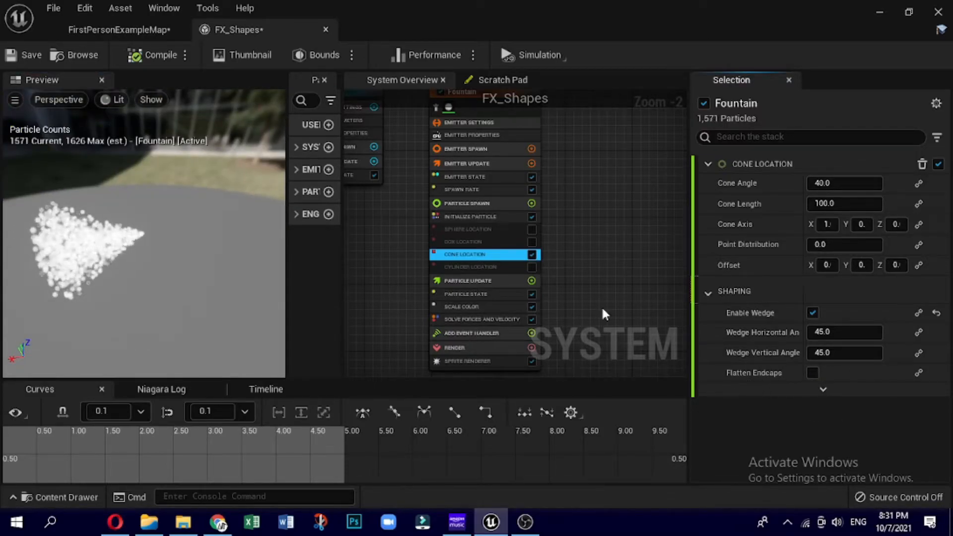
Step: Switch the emitter from Cone Location to Cylinder Location
left_click(485, 268)
left_click(532, 254)
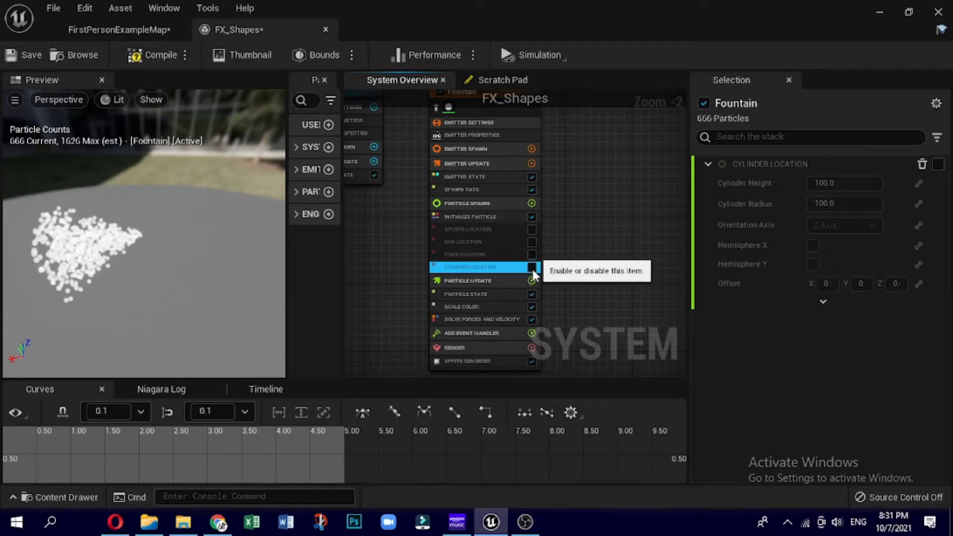
left_click(532, 267)
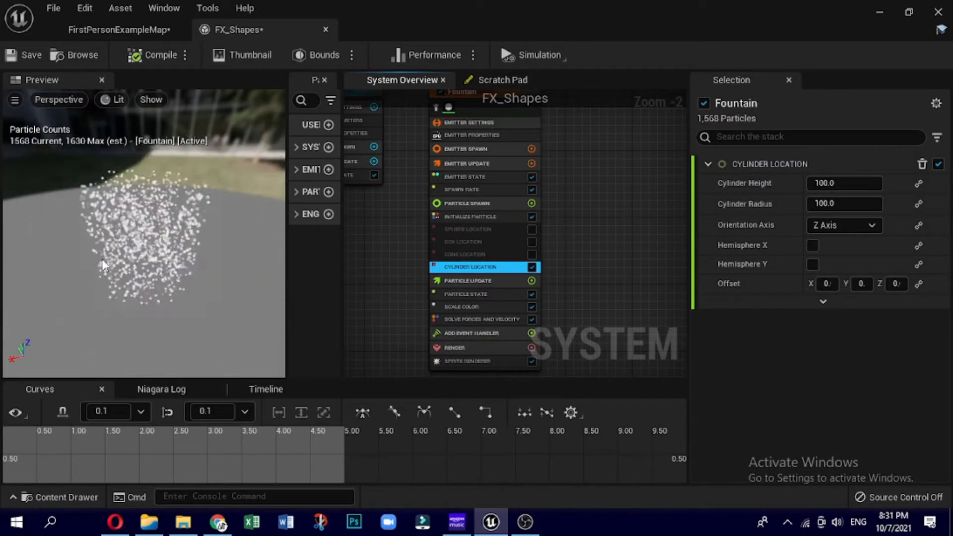
Step: Set the Cylinder Height to about 183 and the Cylinder Radius to about 106, and view the cylinder
left_click_drag(834, 182, 875, 182)
left_click_drag(816, 203, 794, 203)
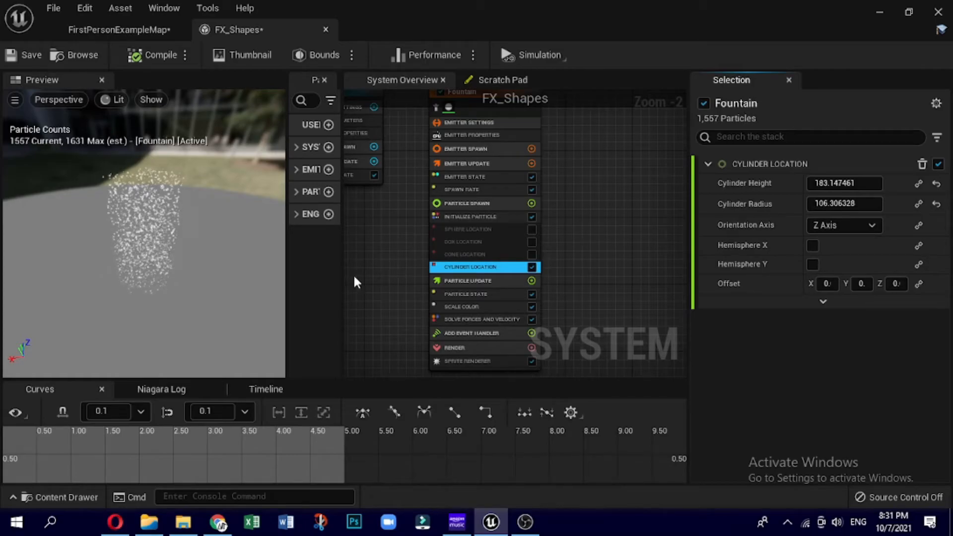
left_click_drag(144, 233, 203, 273)
Step: Try the X Axis as the cylinder's Orientation Axis, and set it to the Y Axis
left_click(865, 228)
left_click(852, 240)
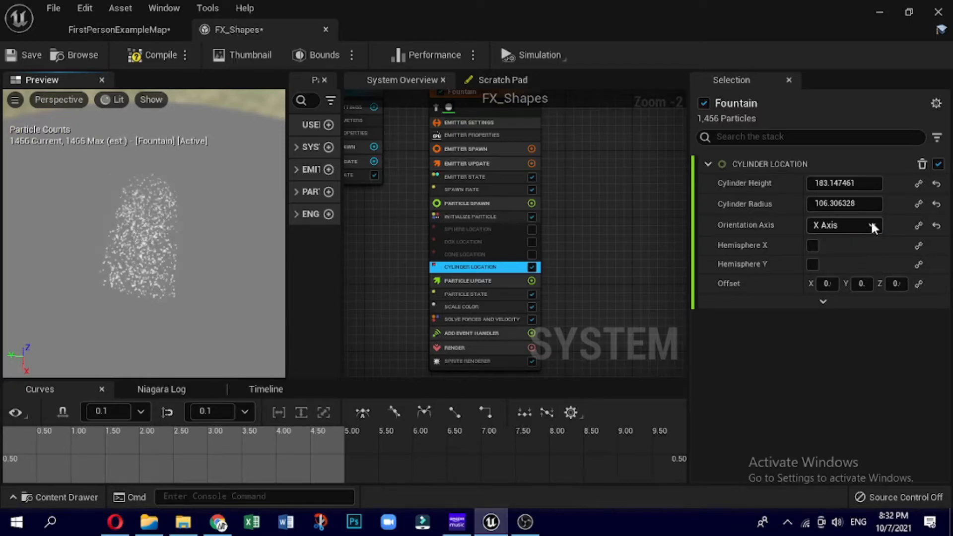
left_click(871, 225)
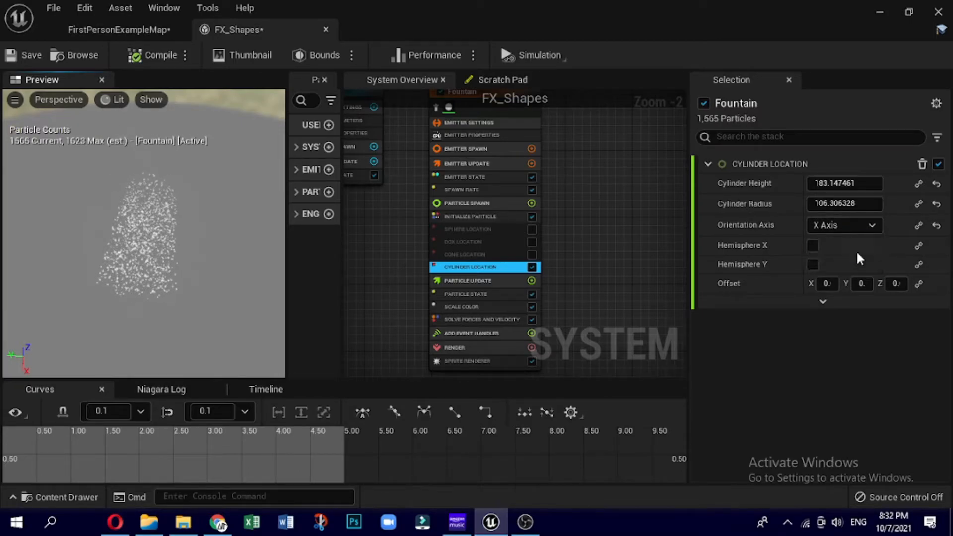
left_click(853, 253)
mouse_move(85, 300)
left_mouse_down()
mouse_move(107, 267)
mouse_move(134, 253)
mouse_move(99, 292)
mouse_move(74, 263)
mouse_move(84, 303)
left_mouse_up()
Step: Try Hemisphere X and Hemisphere Y on the cylinder one at a time, checking the particle shape for each
left_click(812, 246)
left_click_drag(124, 297, 149, 293)
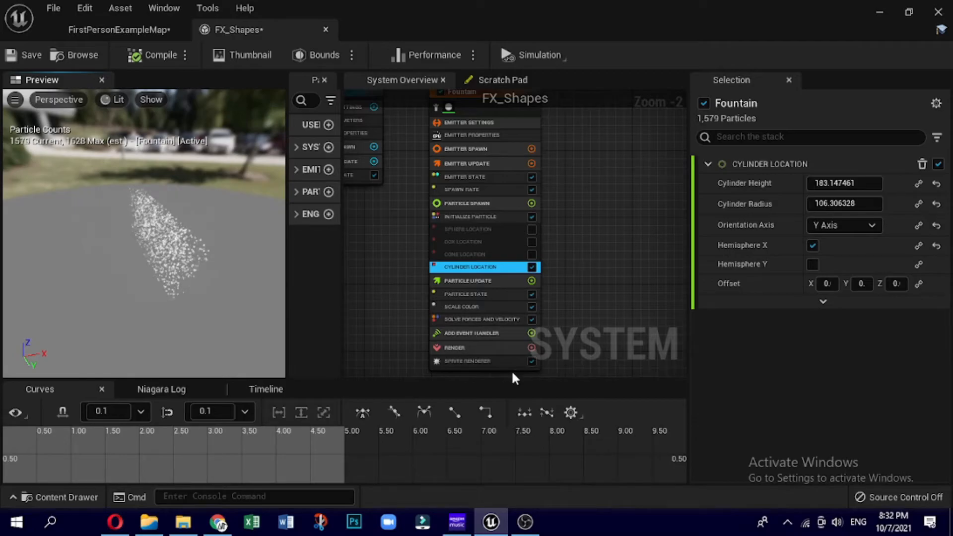
left_click(812, 264)
left_click(812, 244)
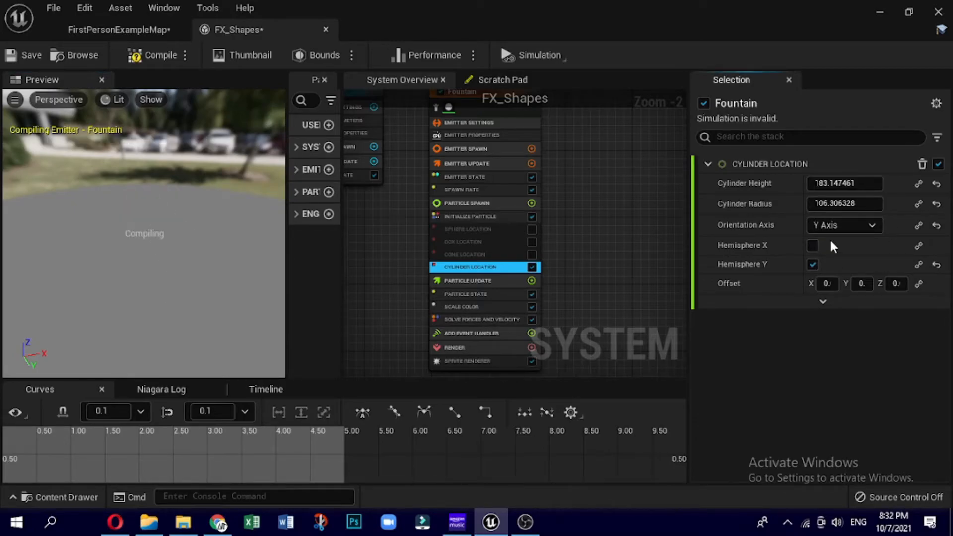
left_click_drag(189, 311, 273, 263)
left_click_drag(144, 268, 271, 270)
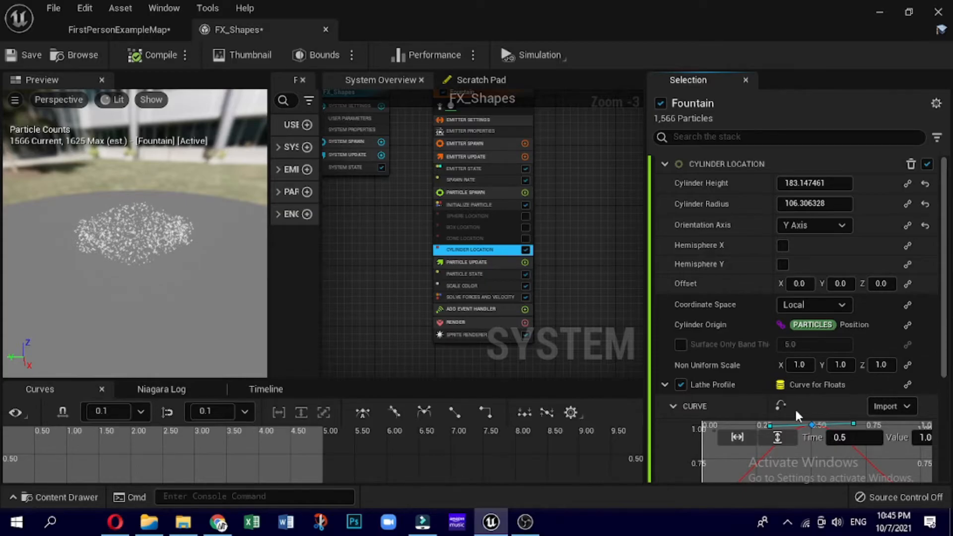
Step: Move the middle key of the cylinder's Lathe Profile curve to about time 0.25 and add a low key near time 0.49
scroll(796, 413, "down", 3)
mouse_move(183, 316)
left_mouse_down()
mouse_move(184, 335)
mouse_move(181, 292)
mouse_move(187, 330)
left_mouse_up()
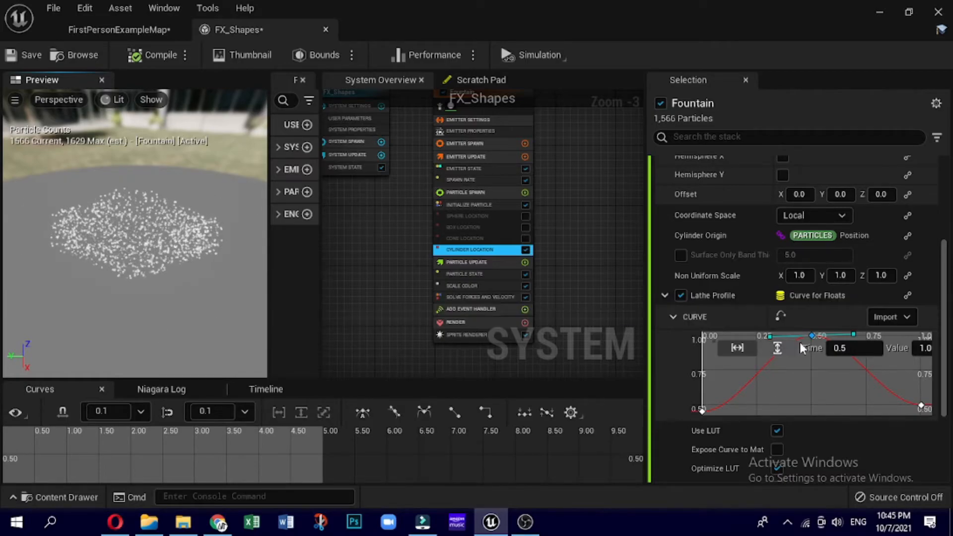
left_click_drag(811, 337, 757, 343)
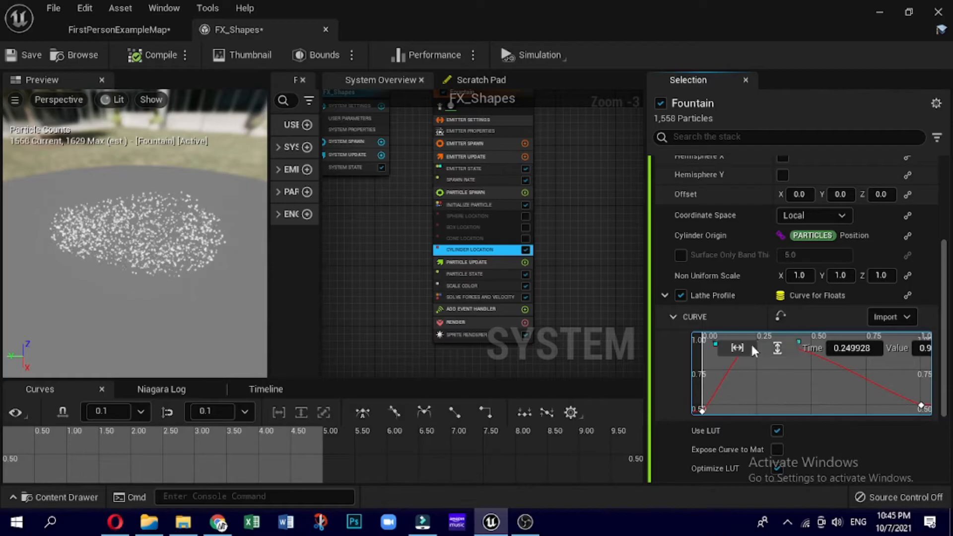
right_click(809, 422)
left_click(826, 451)
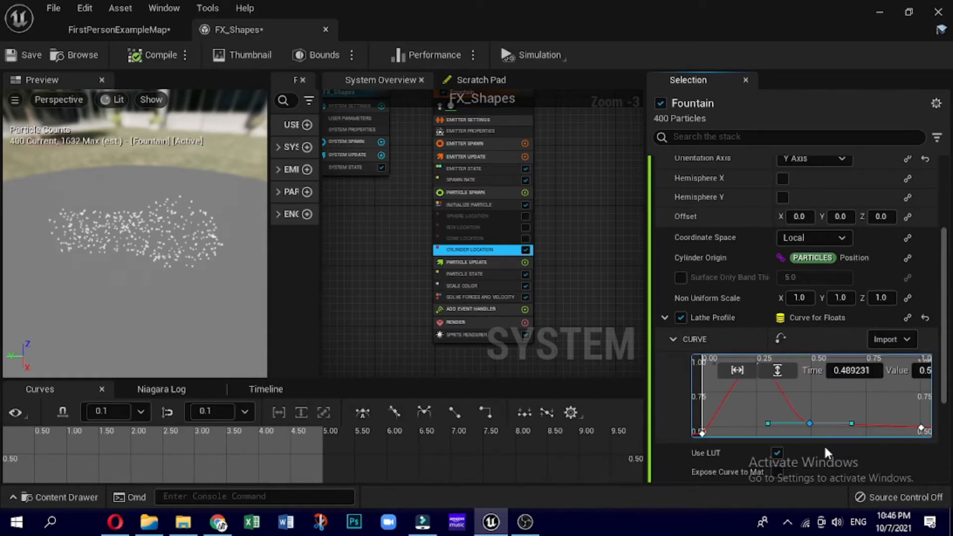
Step: Add another key to the Lathe Profile curve, move it to about time 0.77 and value 0.9, and view the shape
right_click(858, 382)
left_click(882, 414)
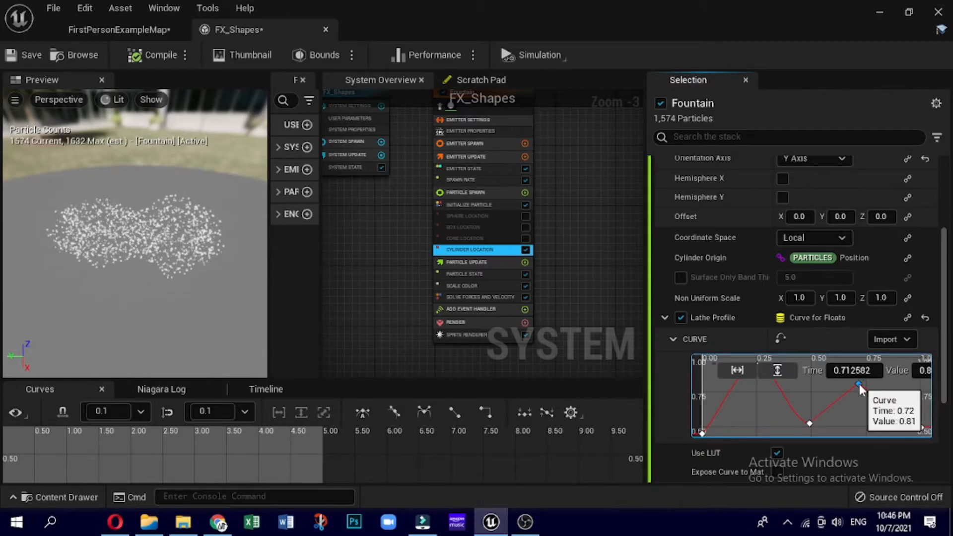
left_click_drag(859, 384, 871, 370)
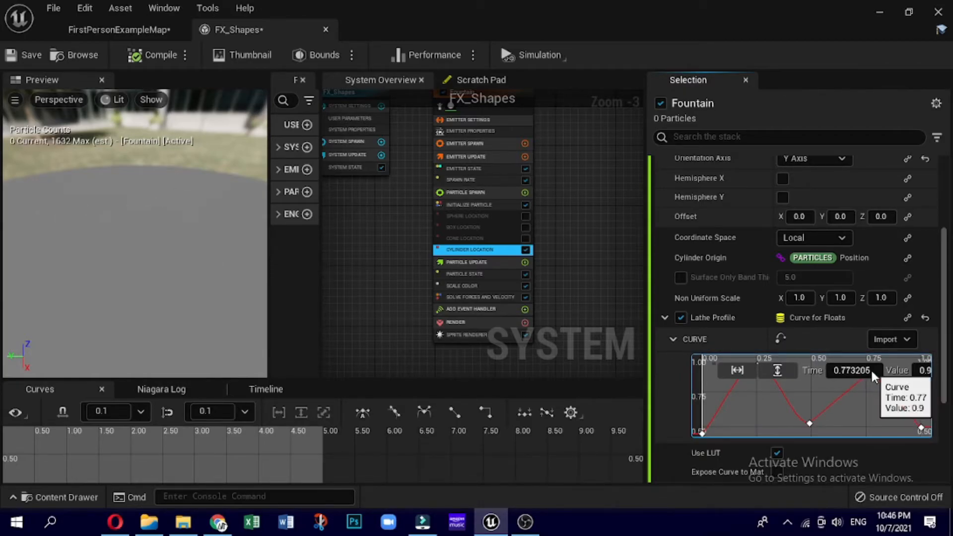
left_click(810, 424)
left_click_drag(81, 317, 99, 315)
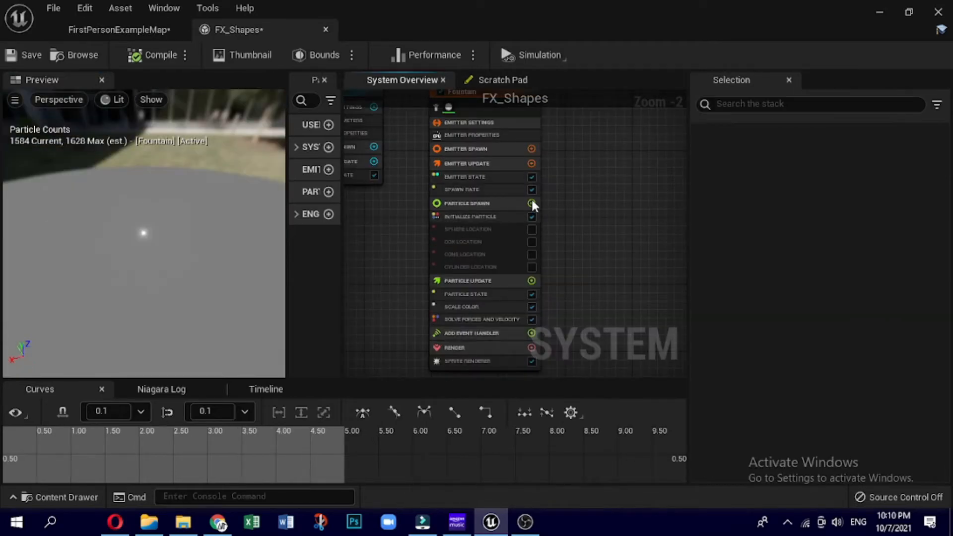
Step: Add a Torus Location module to the Fountain emitter's Particle Spawn stage
left_click(531, 204)
left_click(384, 443)
scroll(461, 459, "down", 5)
left_click(444, 445)
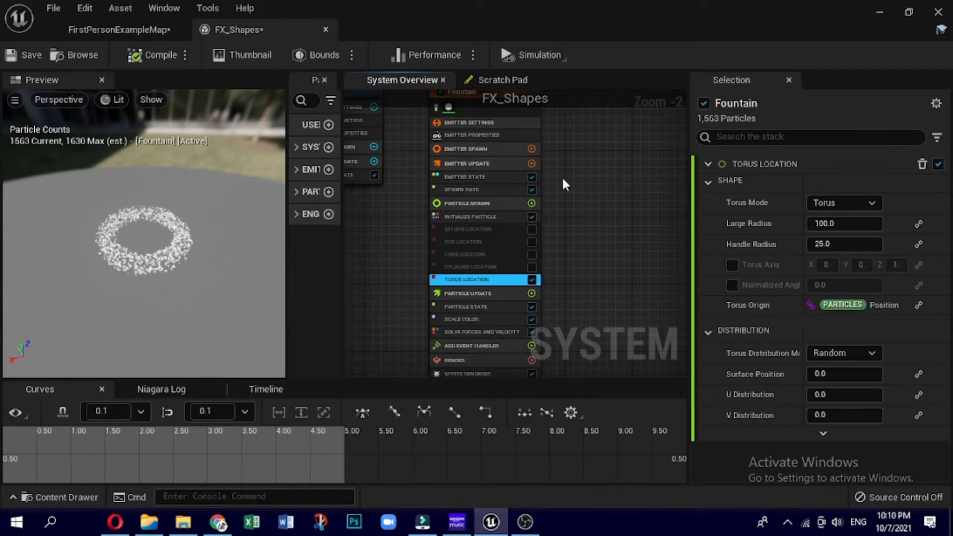
Step: Try the TorusKnot and Ring options for Torus Mode, viewing each particle shape, and return the mode to Torus
left_click(855, 237)
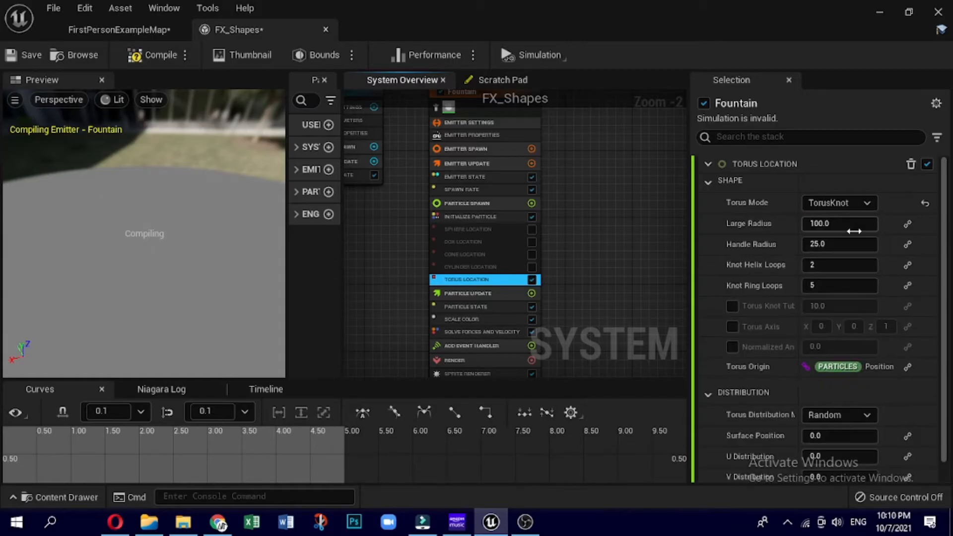
left_click_drag(163, 281, 258, 273)
mouse_move(168, 144)
left_mouse_down()
mouse_move(199, 194)
mouse_move(168, 144)
left_mouse_up()
left_click(868, 200)
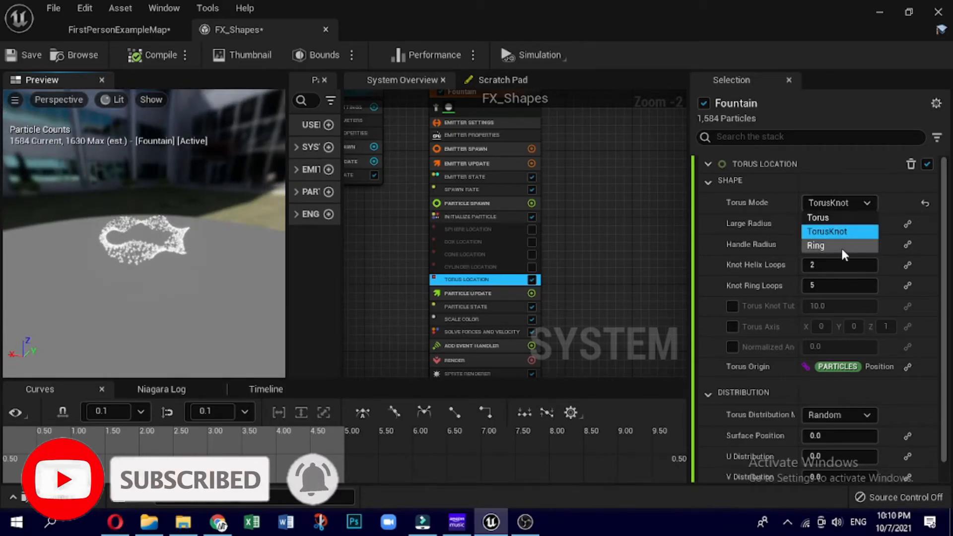
left_click(841, 244)
left_click_drag(185, 265, 233, 273)
left_click(853, 220)
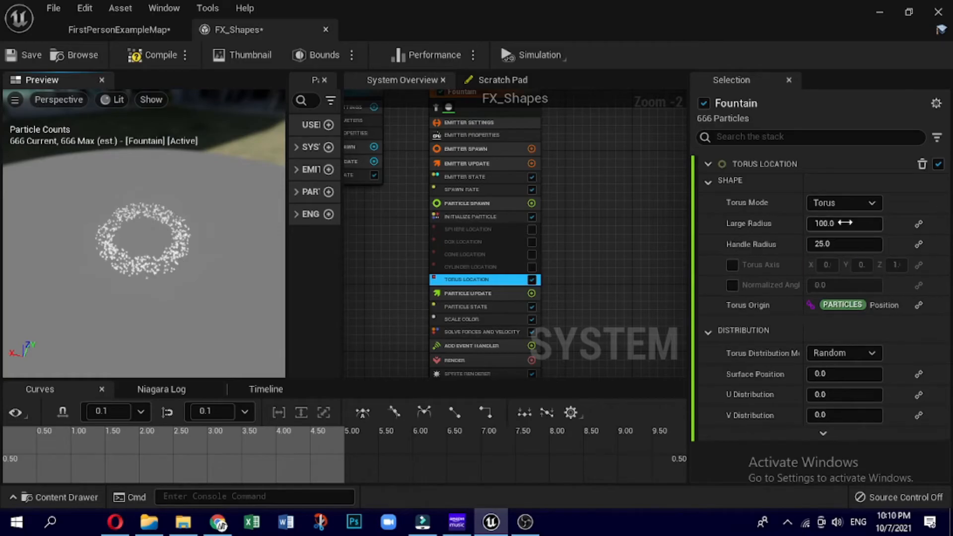
Step: Set the torus Large Radius to about 112 and Handle Radius to about 28.7, and enable Torus Axis and Normalized Angle, with the angle about 55
left_click_drag(828, 224, 841, 245)
left_click(731, 264)
left_click(732, 286)
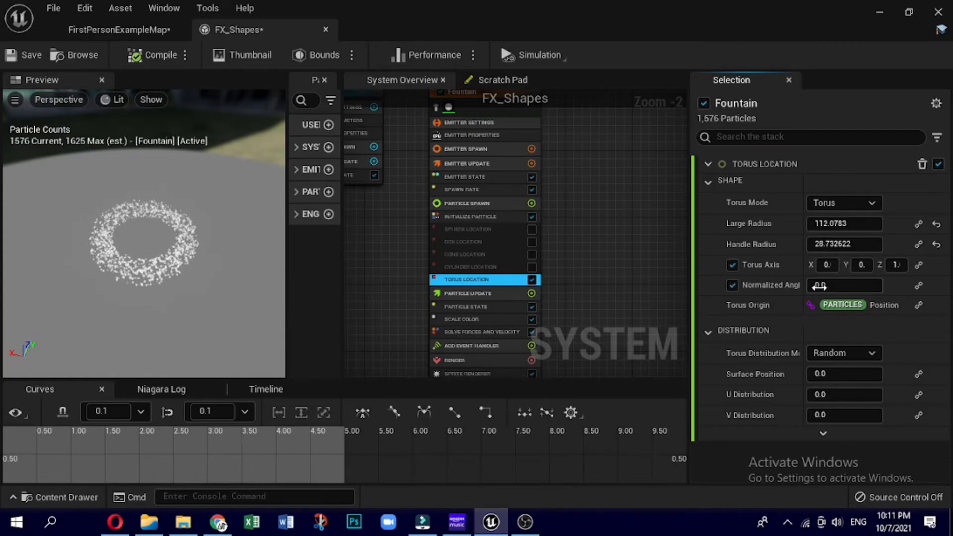
mouse_move(820, 286)
left_mouse_down()
mouse_move(861, 286)
mouse_move(828, 265)
mouse_move(835, 265)
mouse_move(806, 273)
left_mouse_up()
Step: Switch Torus Mode to TorusKnot with 12 Knot Helix Loops and 44 Knot Ring Loops, and view the knot from above
left_click(853, 199)
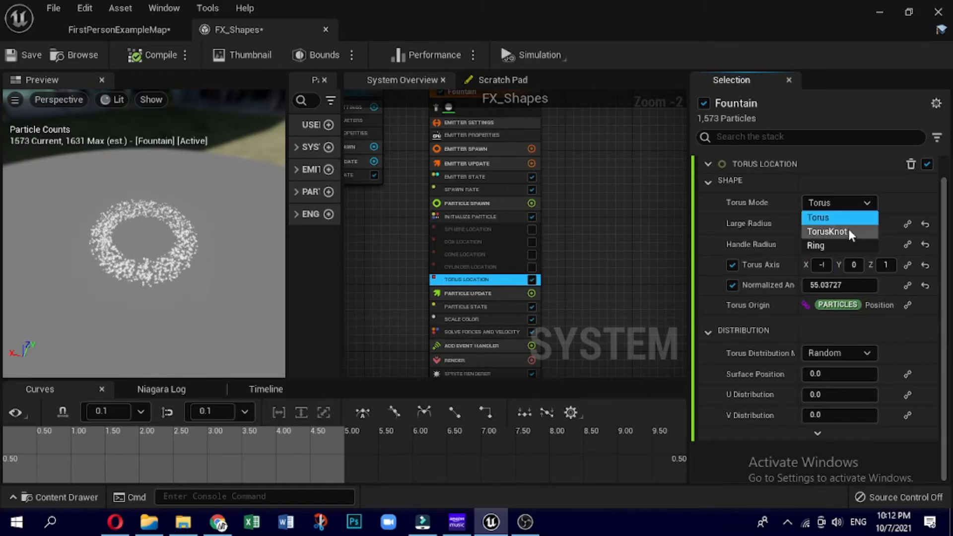
left_click(848, 232)
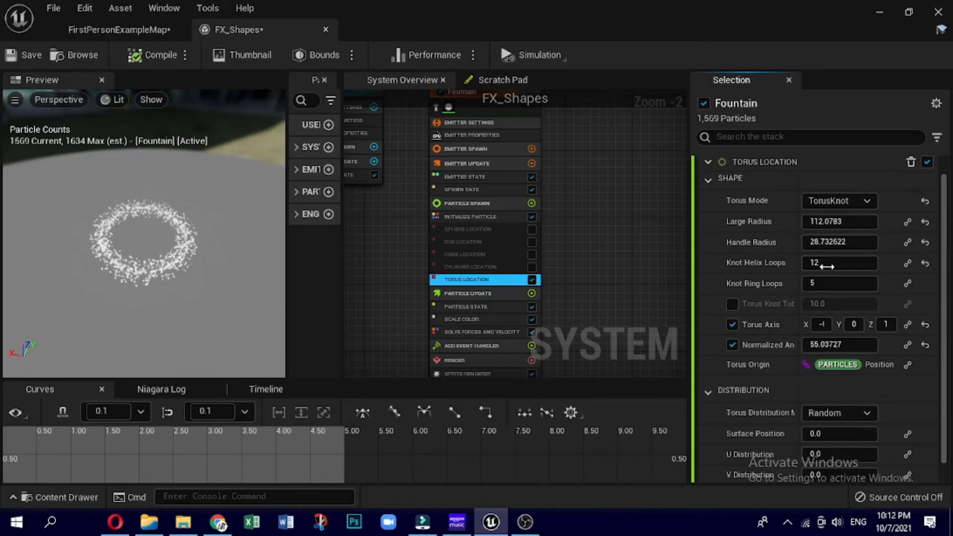
left_click_drag(247, 315, 240, 280)
left_click_drag(817, 284, 838, 284)
left_click_drag(168, 328, 143, 367)
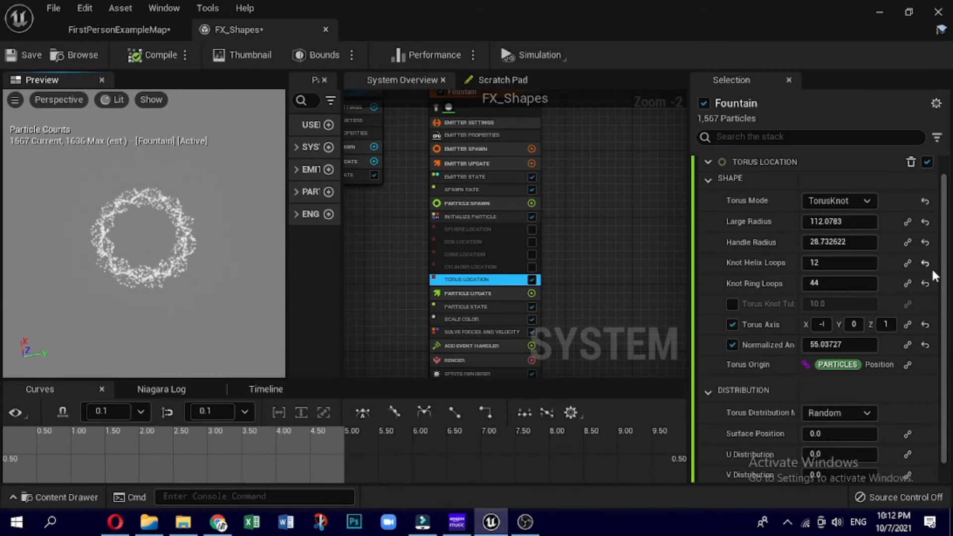
Step: Add a Grid Location module to Particle Spawn and resolve its unmet dependency by adding Spawn Particles in Grid
left_click(531, 203)
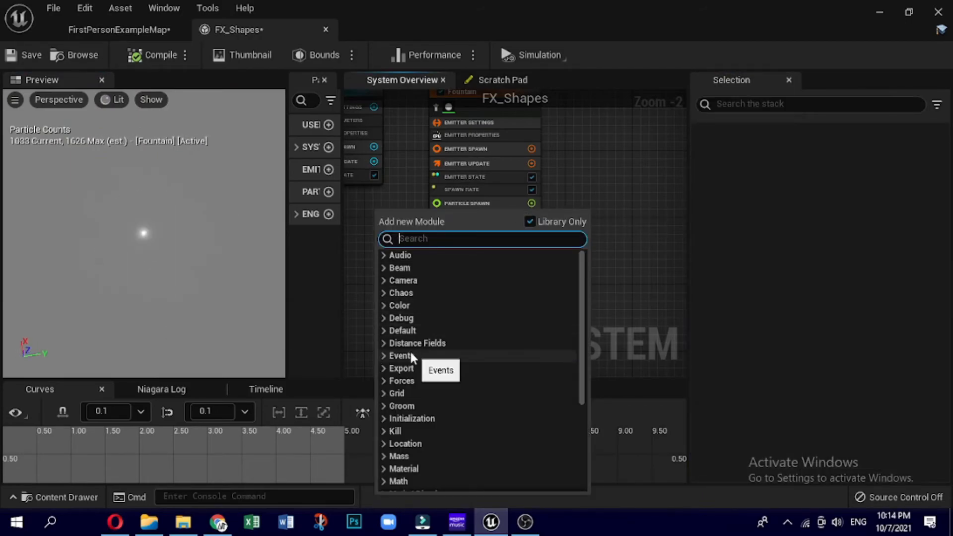
left_click(383, 440)
scroll(496, 387, "down", 3)
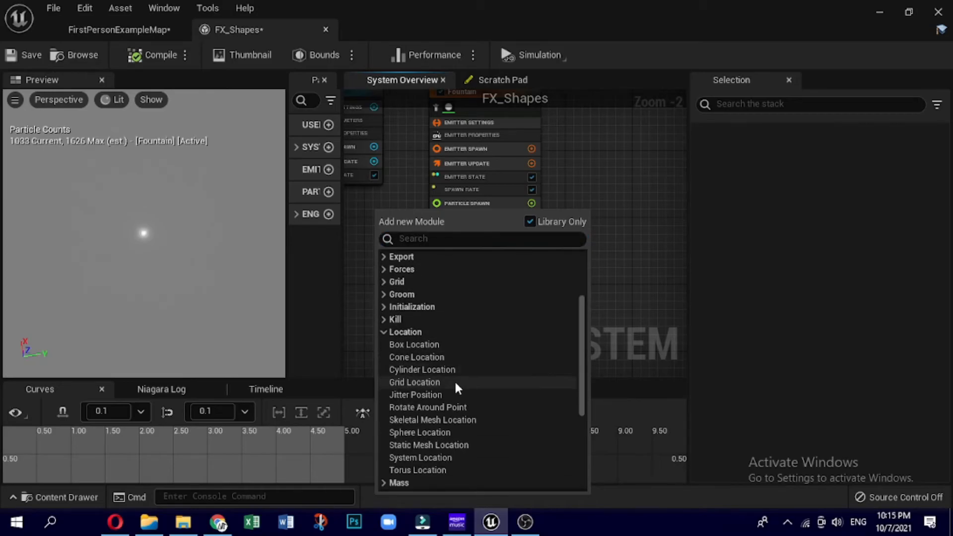
left_click(436, 383)
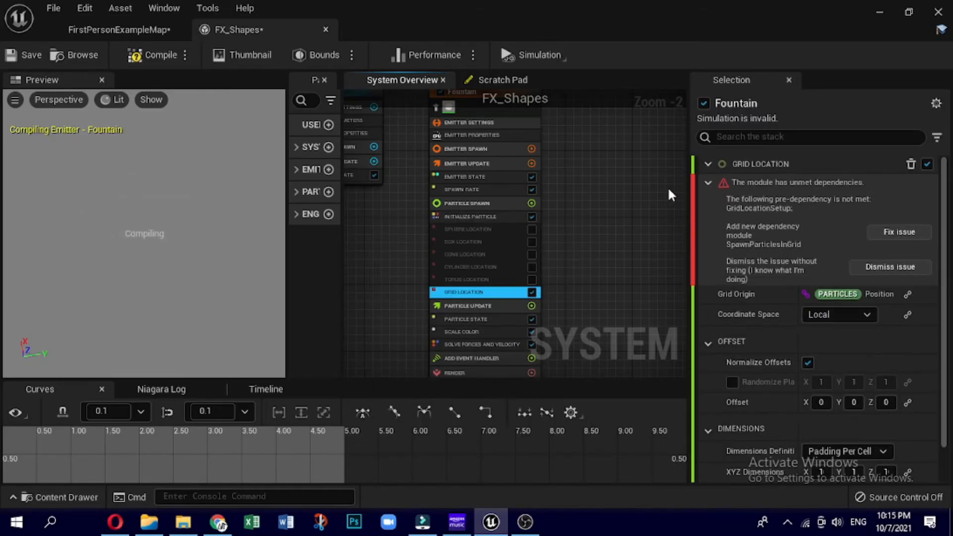
left_click(876, 229)
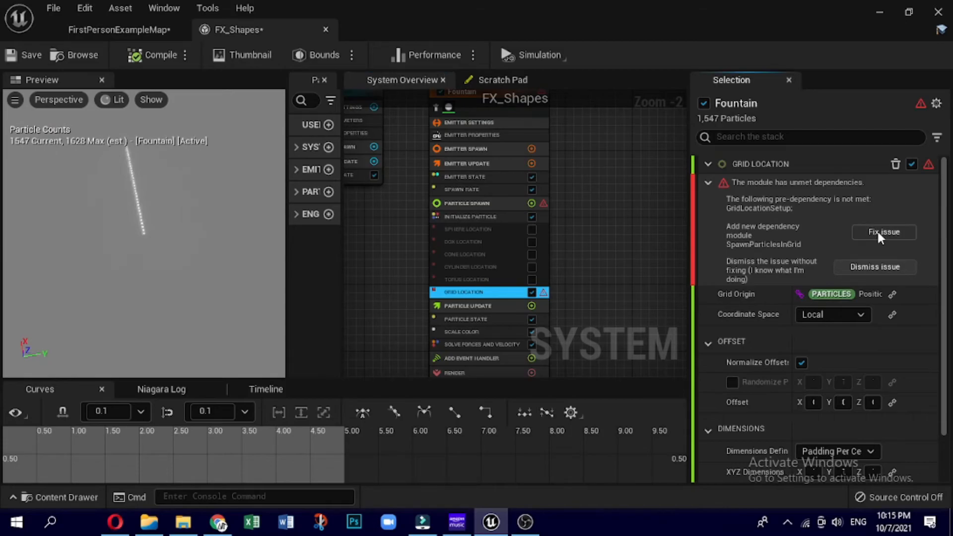
Step: View the particle grid and set its XYZ Dimensions to about 18.8 in X and 18.4 in Z
left_click_drag(190, 271, 174, 218)
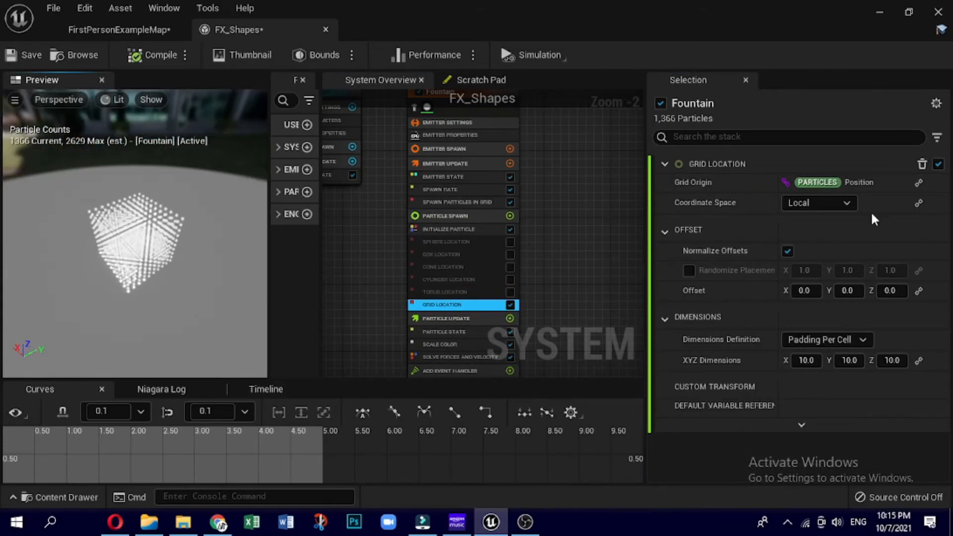
mouse_move(806, 360)
left_mouse_down()
mouse_move(838, 361)
mouse_move(808, 360)
left_mouse_up()
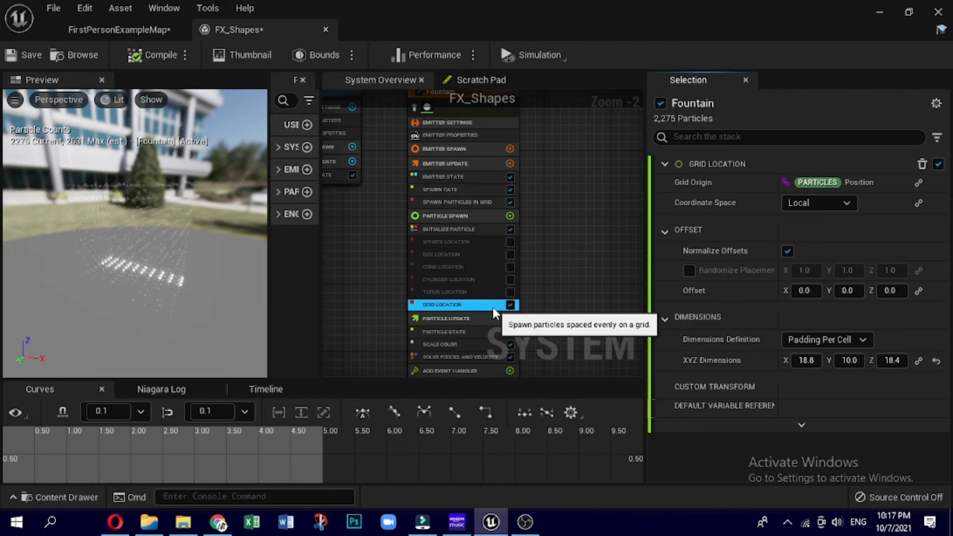
Step: Disable Grid Location and apply the suggested fix for the dependency issue on Spawn Particles in Grid
left_click(510, 304)
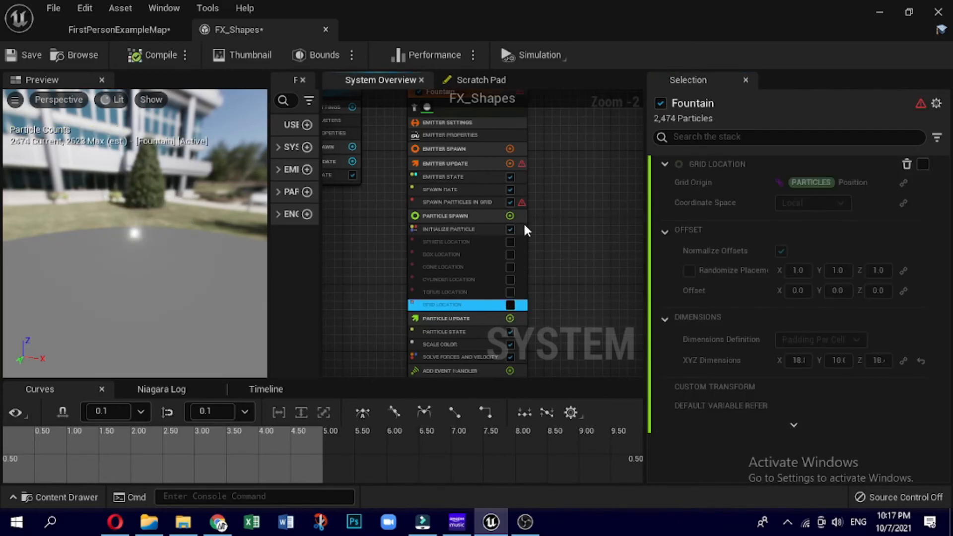
left_click(521, 204)
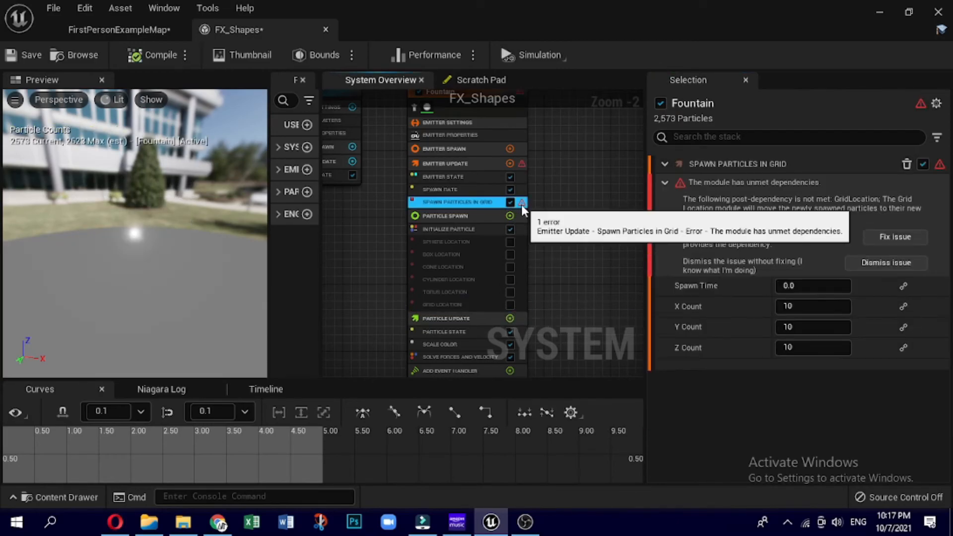
left_click(886, 230)
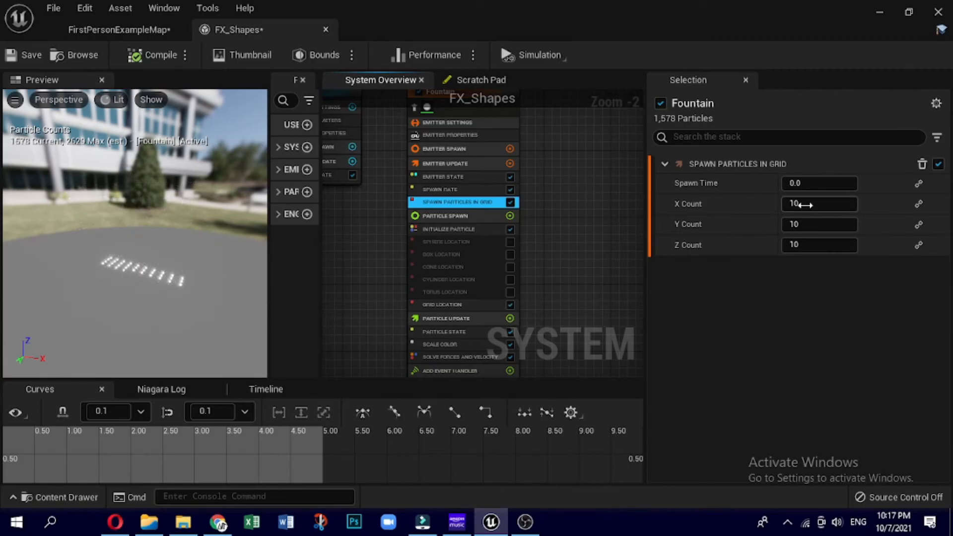
Step: Try a different X Count for Spawn Particles in Grid and reset it to the default
mouse_move(805, 204)
left_mouse_down()
mouse_move(844, 204)
mouse_move(813, 204)
left_mouse_up()
left_click(936, 204)
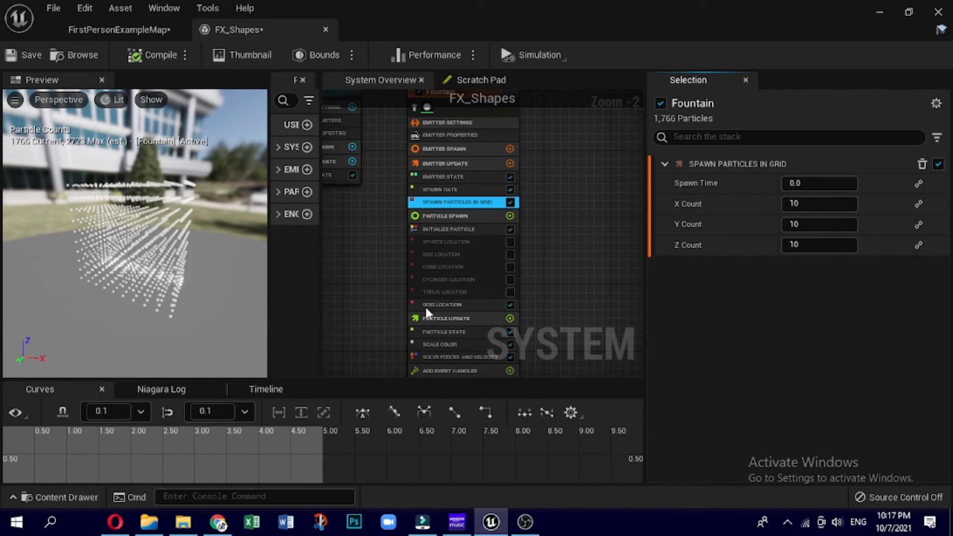
Step: Show the Location modules that can be added to the Particle Spawn stage
left_click(510, 215)
left_click(362, 456)
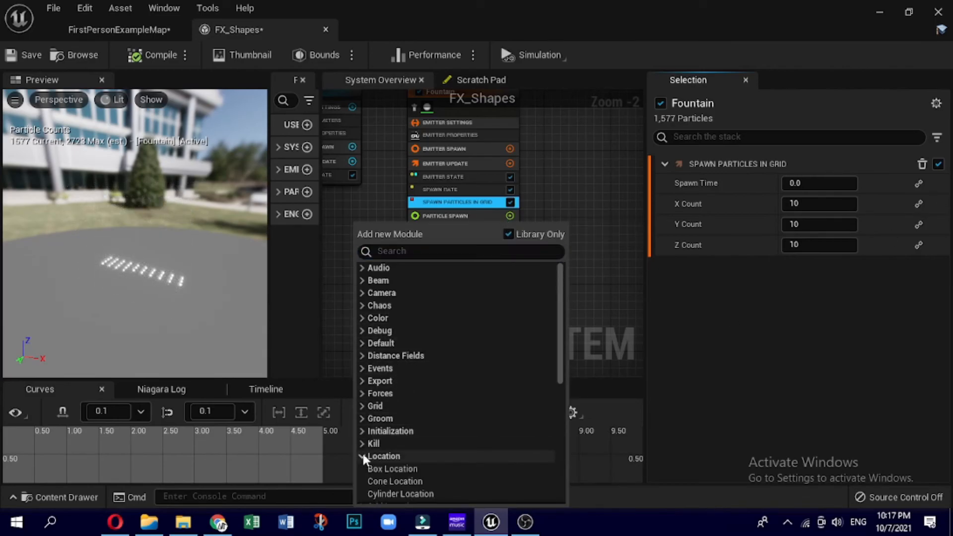